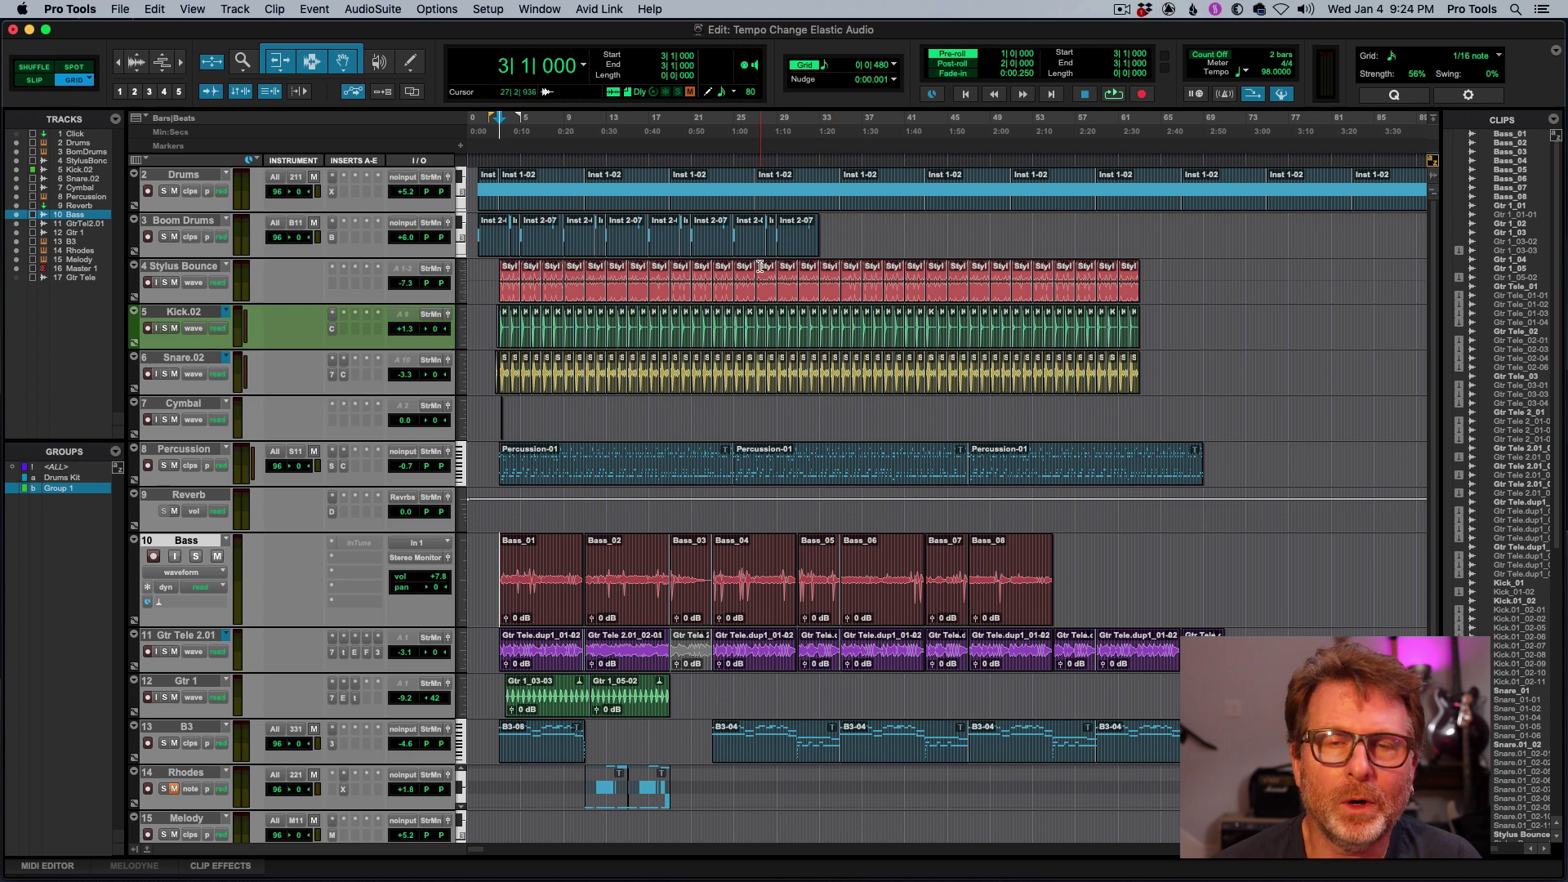
Step: Select the first Stylus Bounce clip and place a start point on Bass at bar 3
left_click(515, 294)
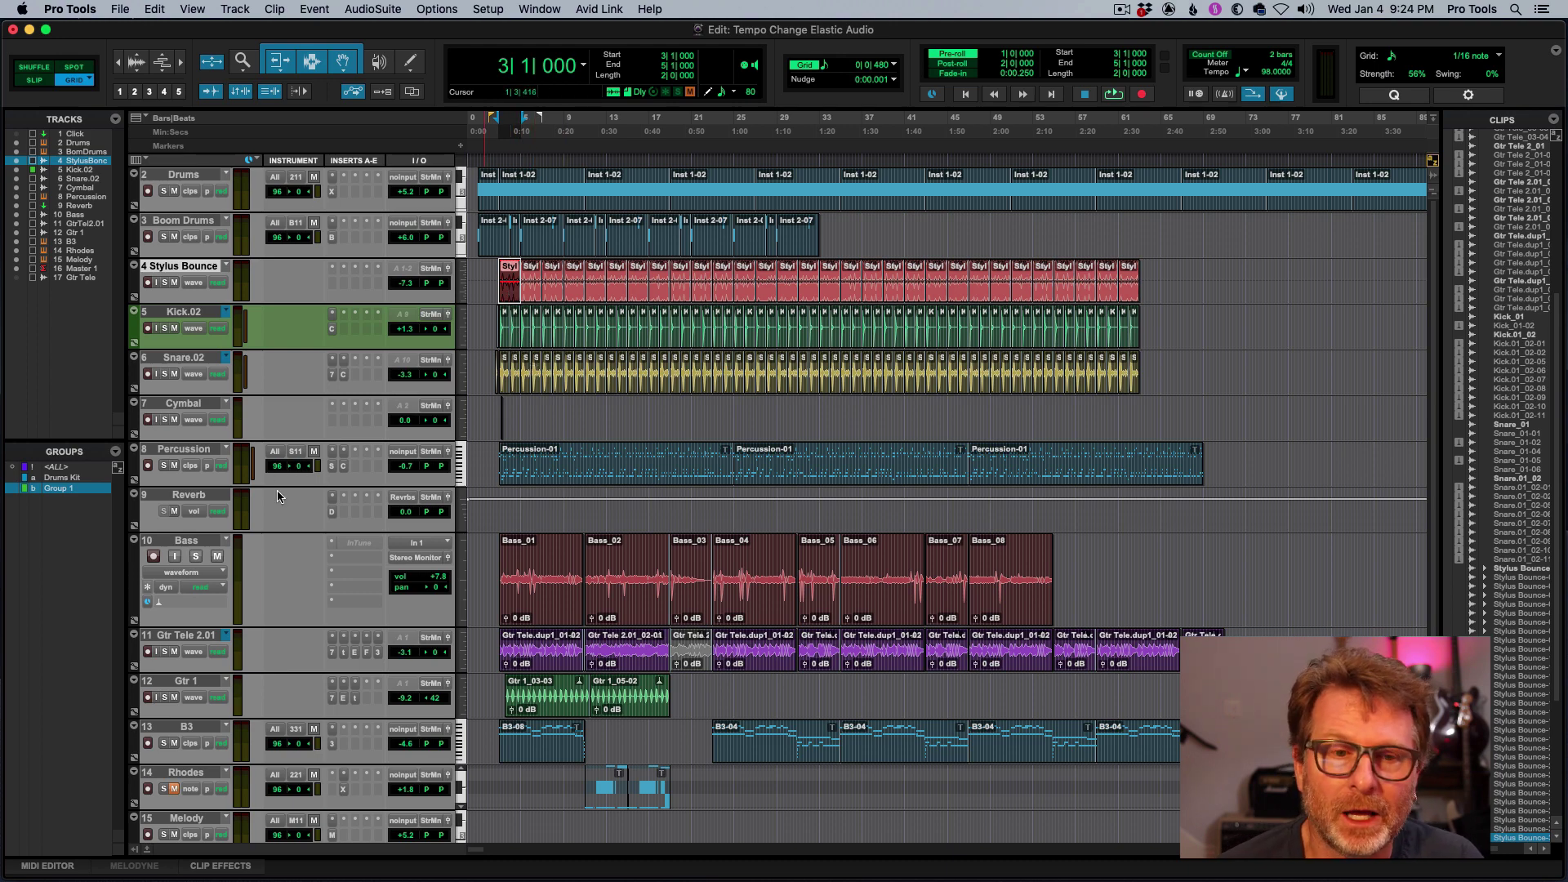
left_click(294, 539)
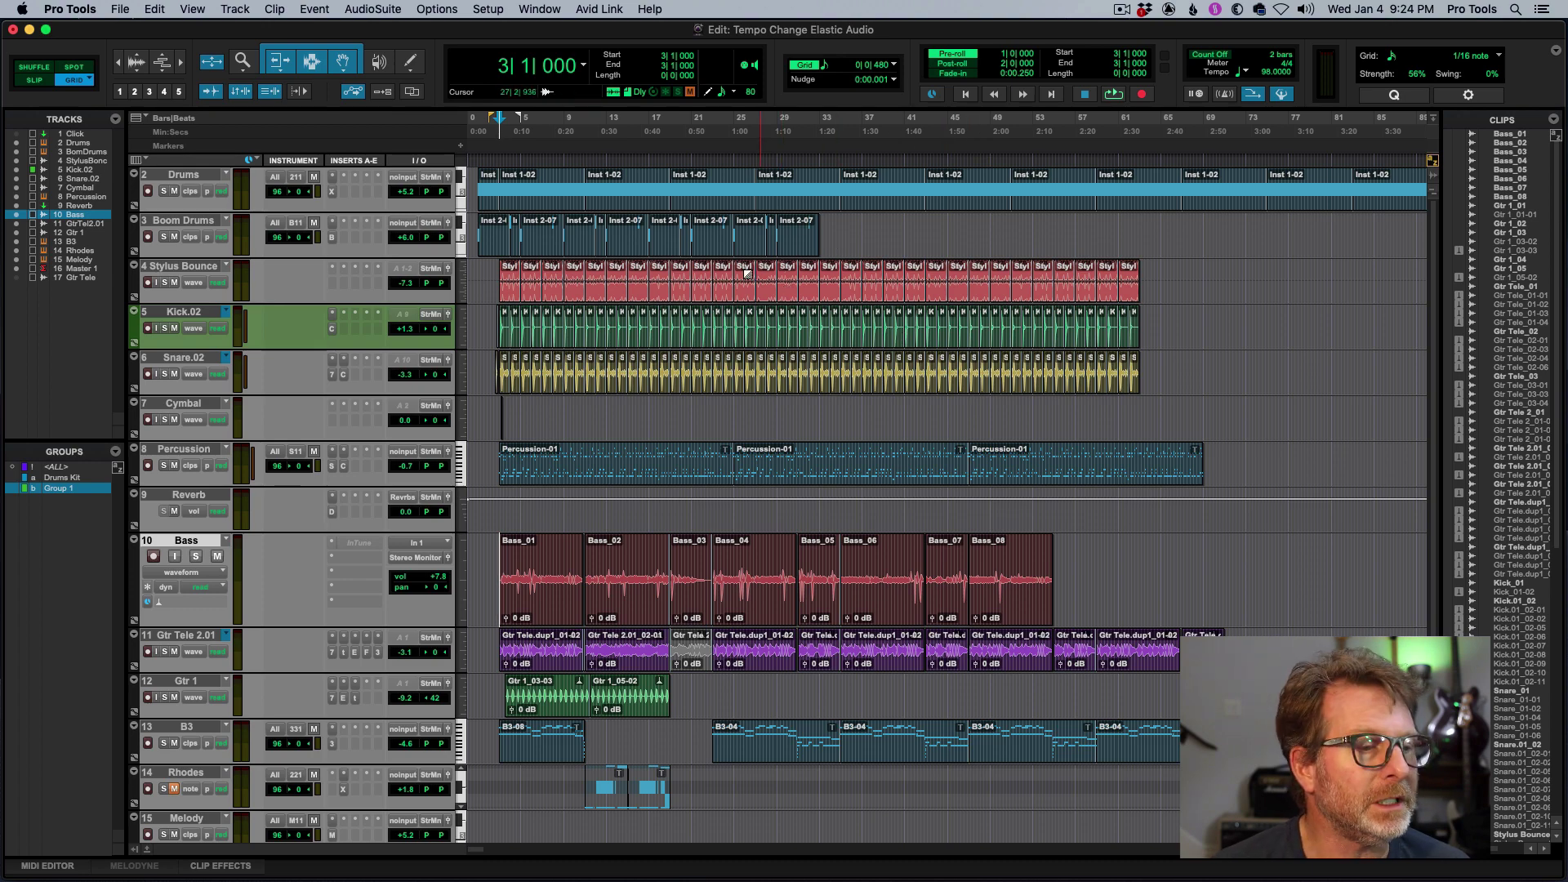
left_click(515, 294)
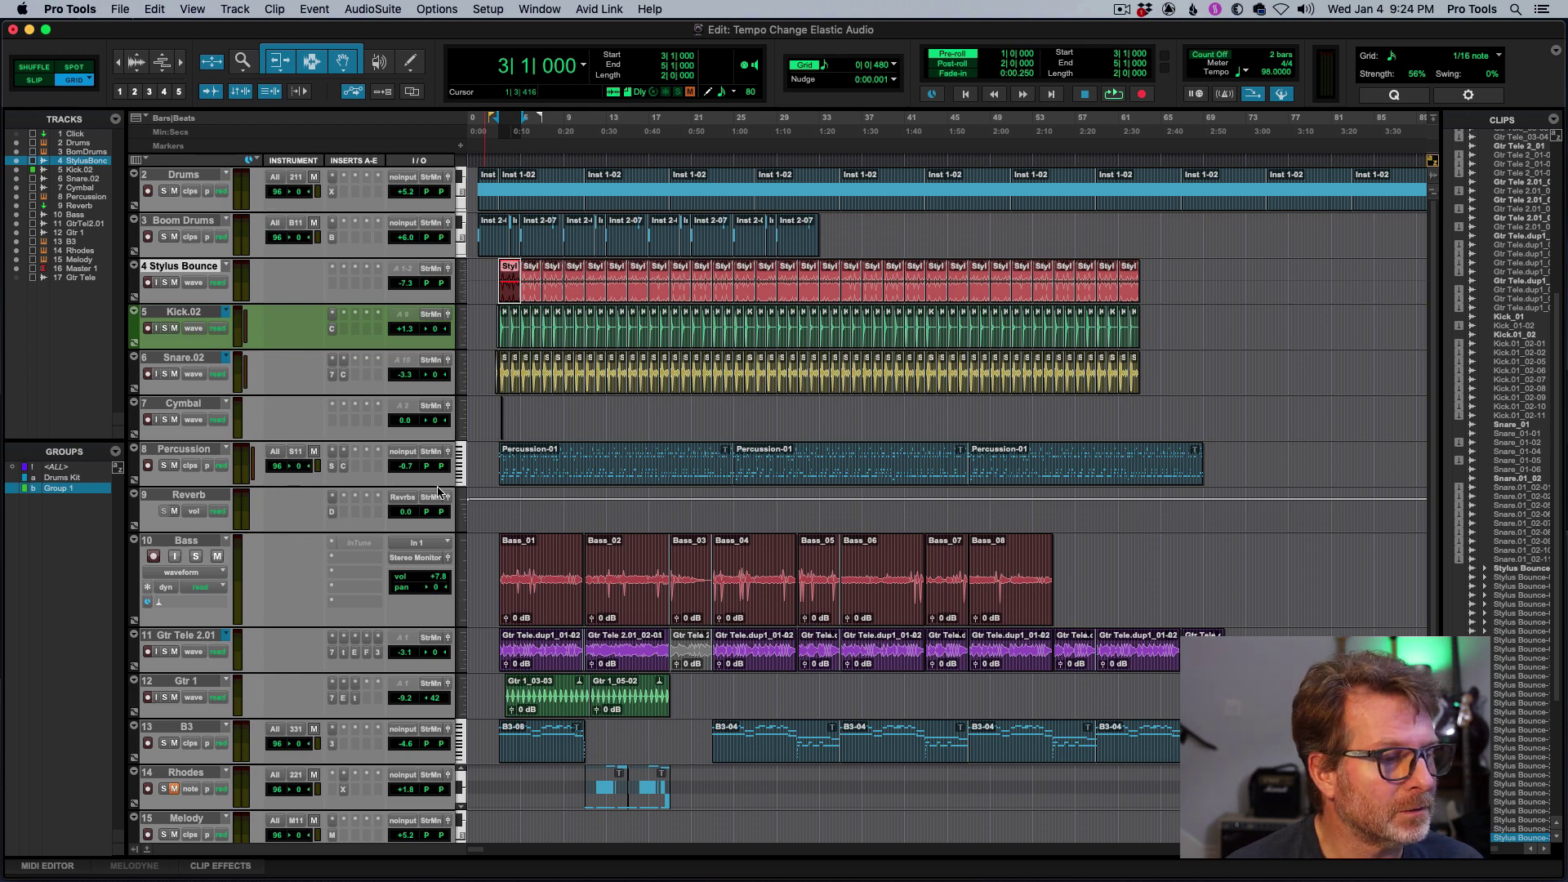
Step: Enlarge the Percussion track, check its Structure instrument, then select the Bass and Gtr Tele 2.01 clips
left_click_drag(437, 486, 439, 549)
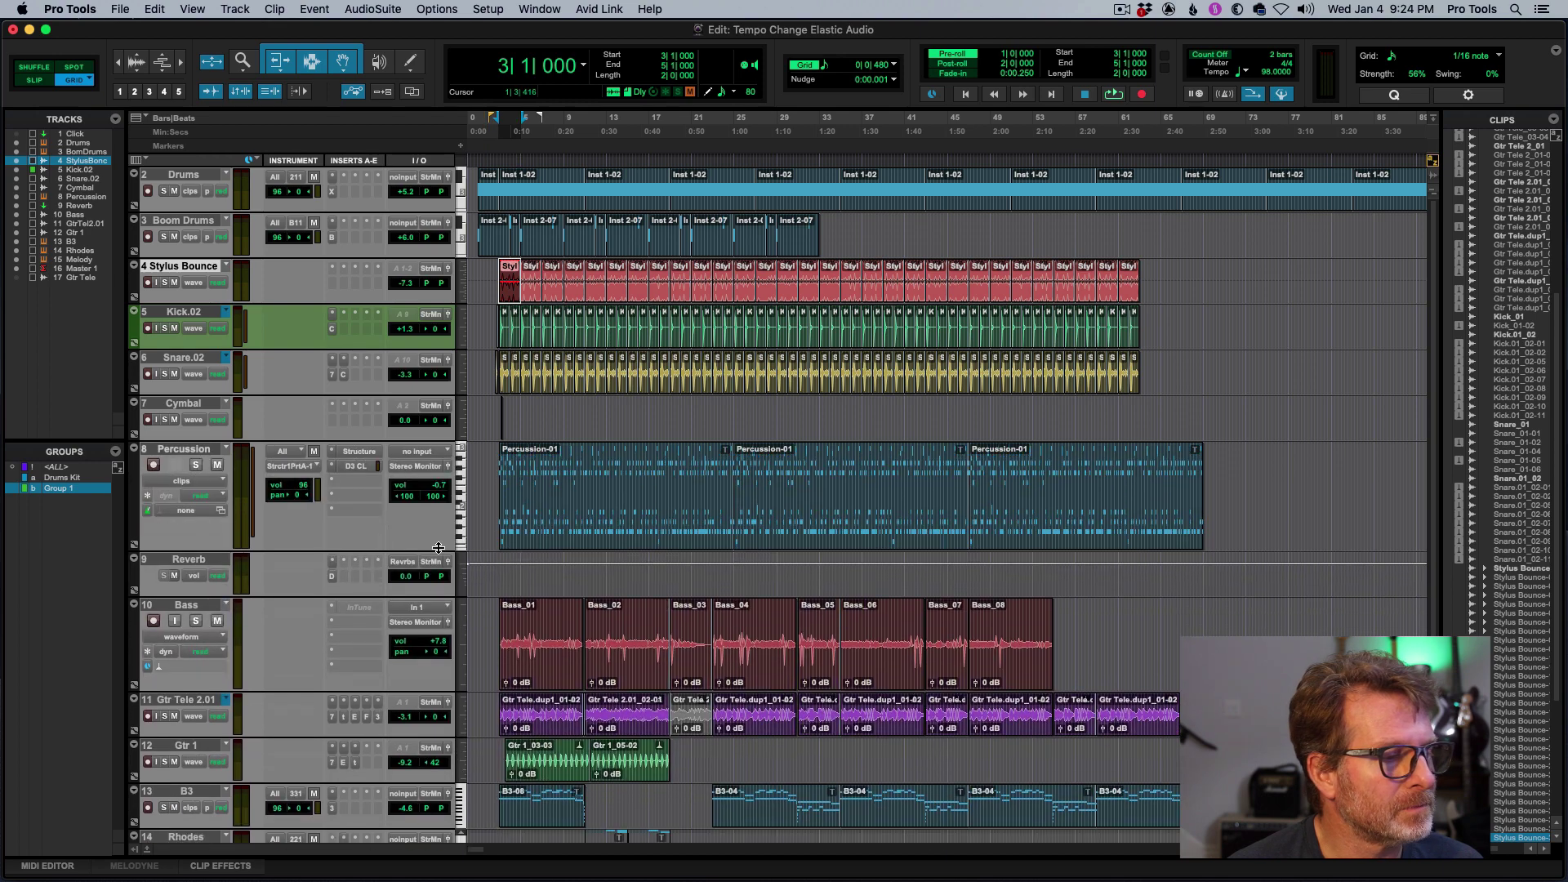
left_click(360, 451)
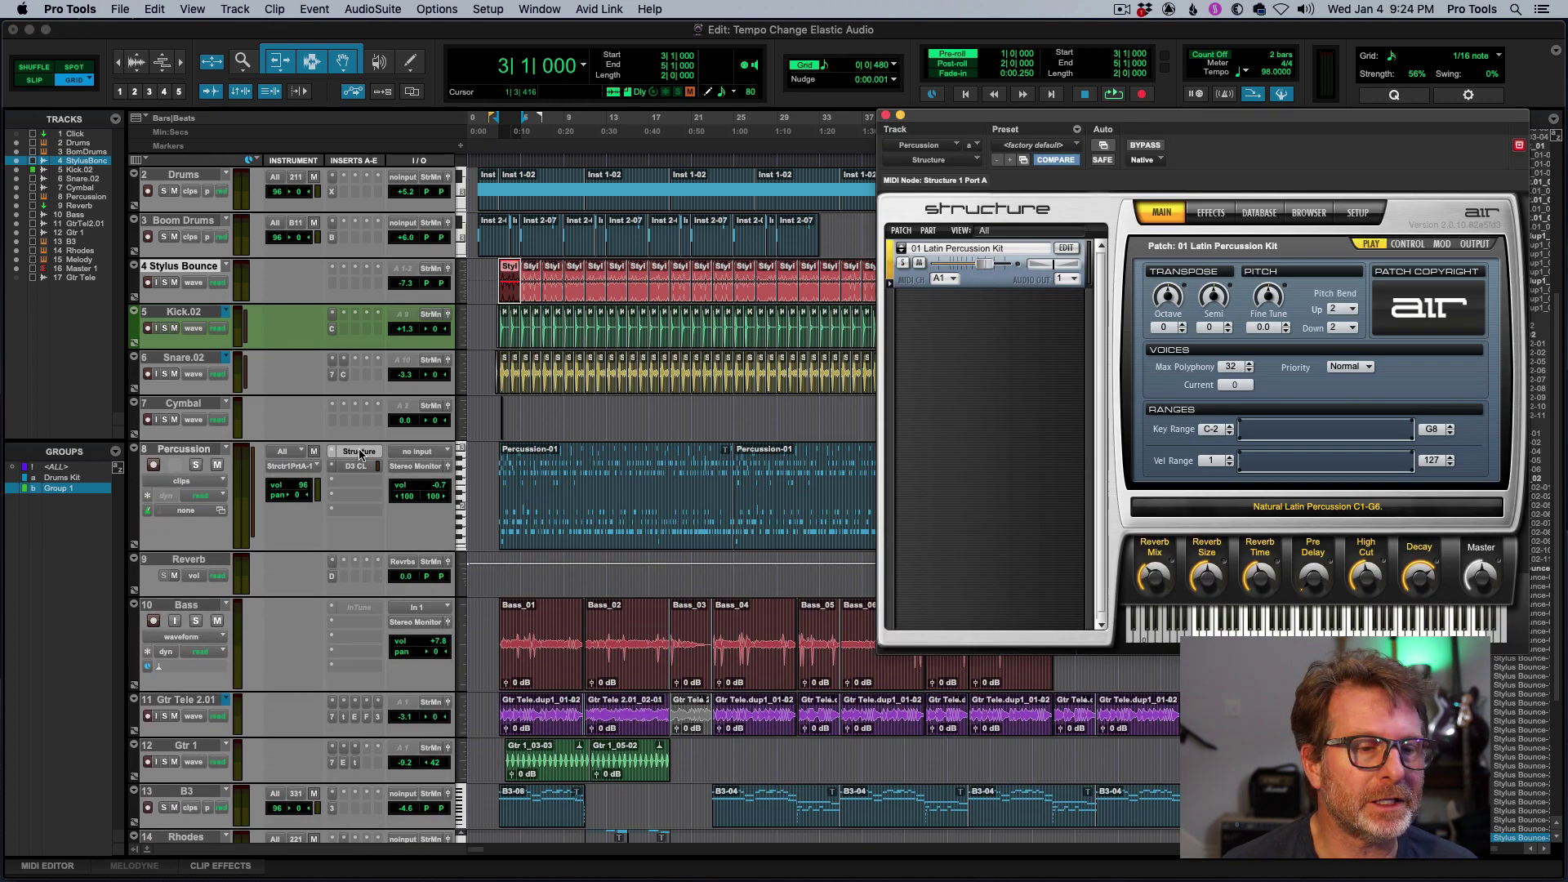
left_click(360, 451)
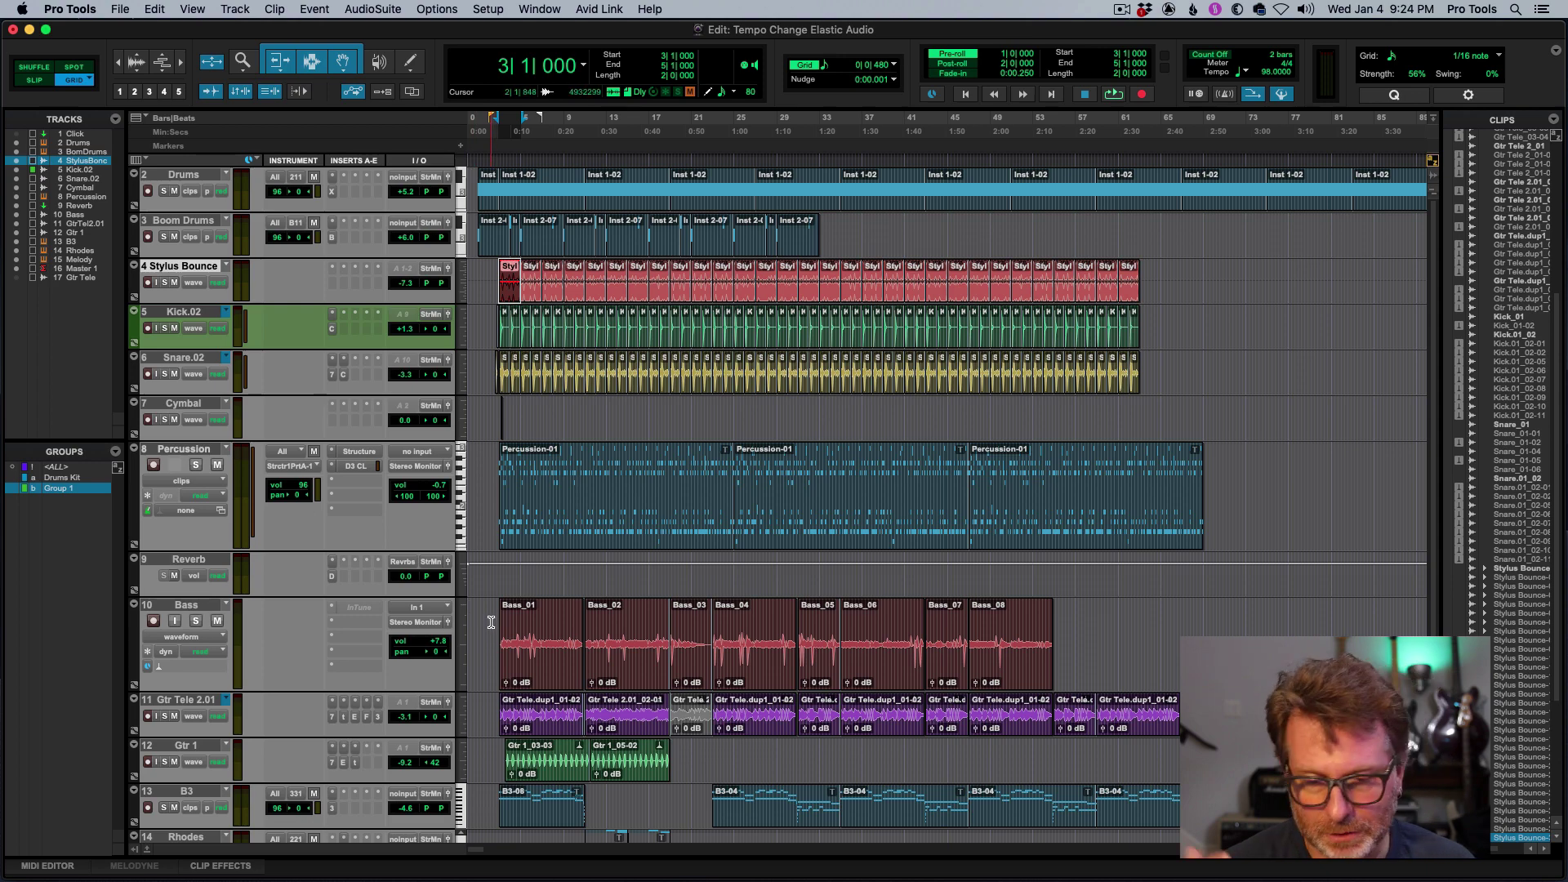
left_click_drag(491, 621, 731, 712)
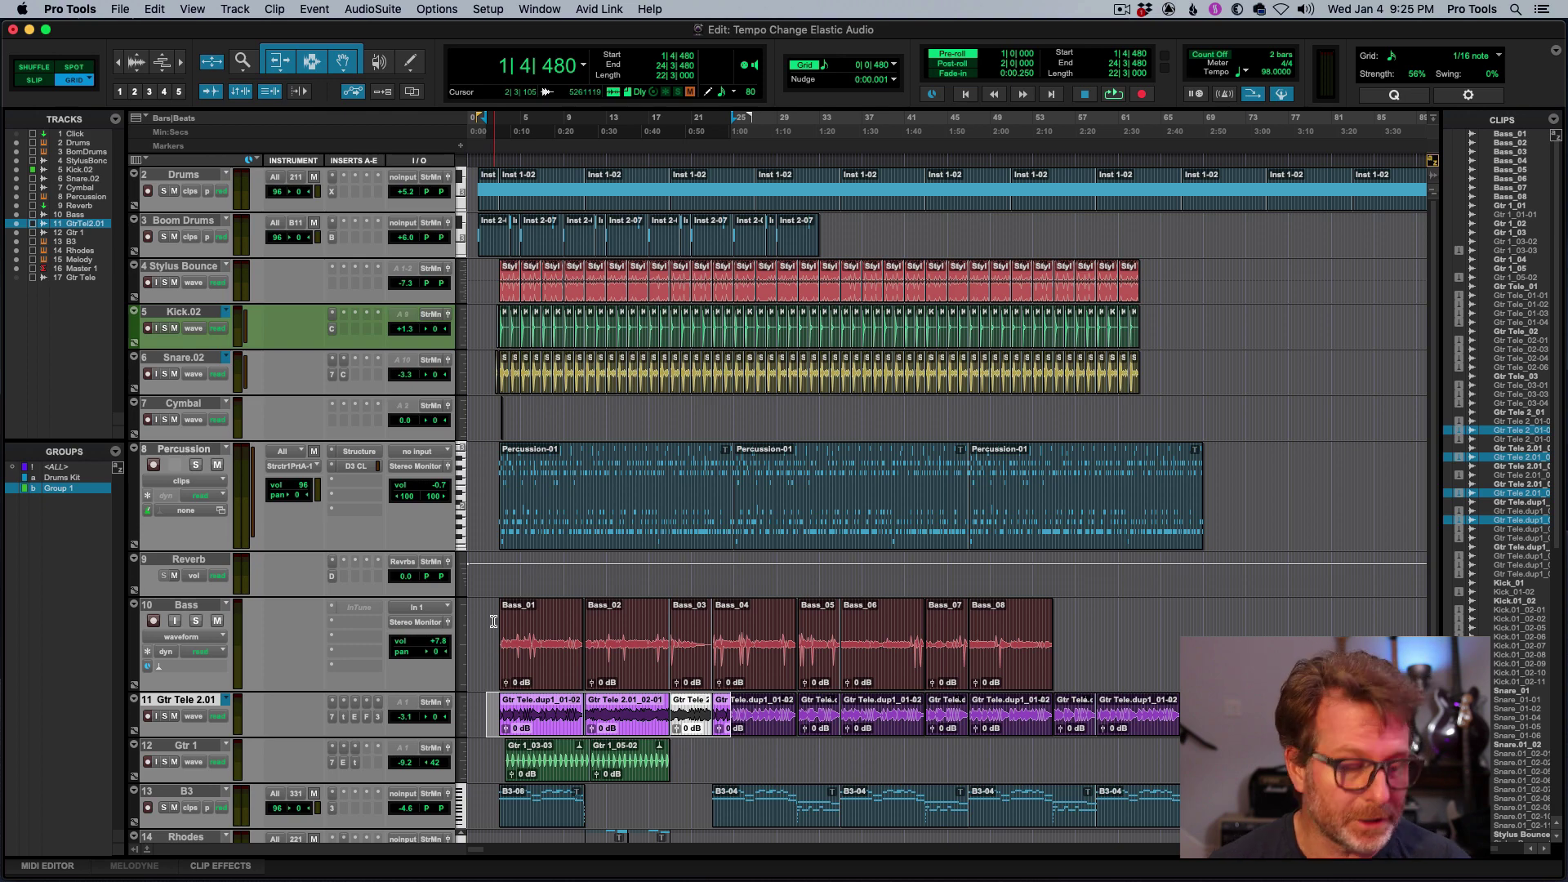
Step: Restore normal track heights, set a manual 98 BPM tempo, and play from the Kick track's start
key("ctrl+alt+Down")
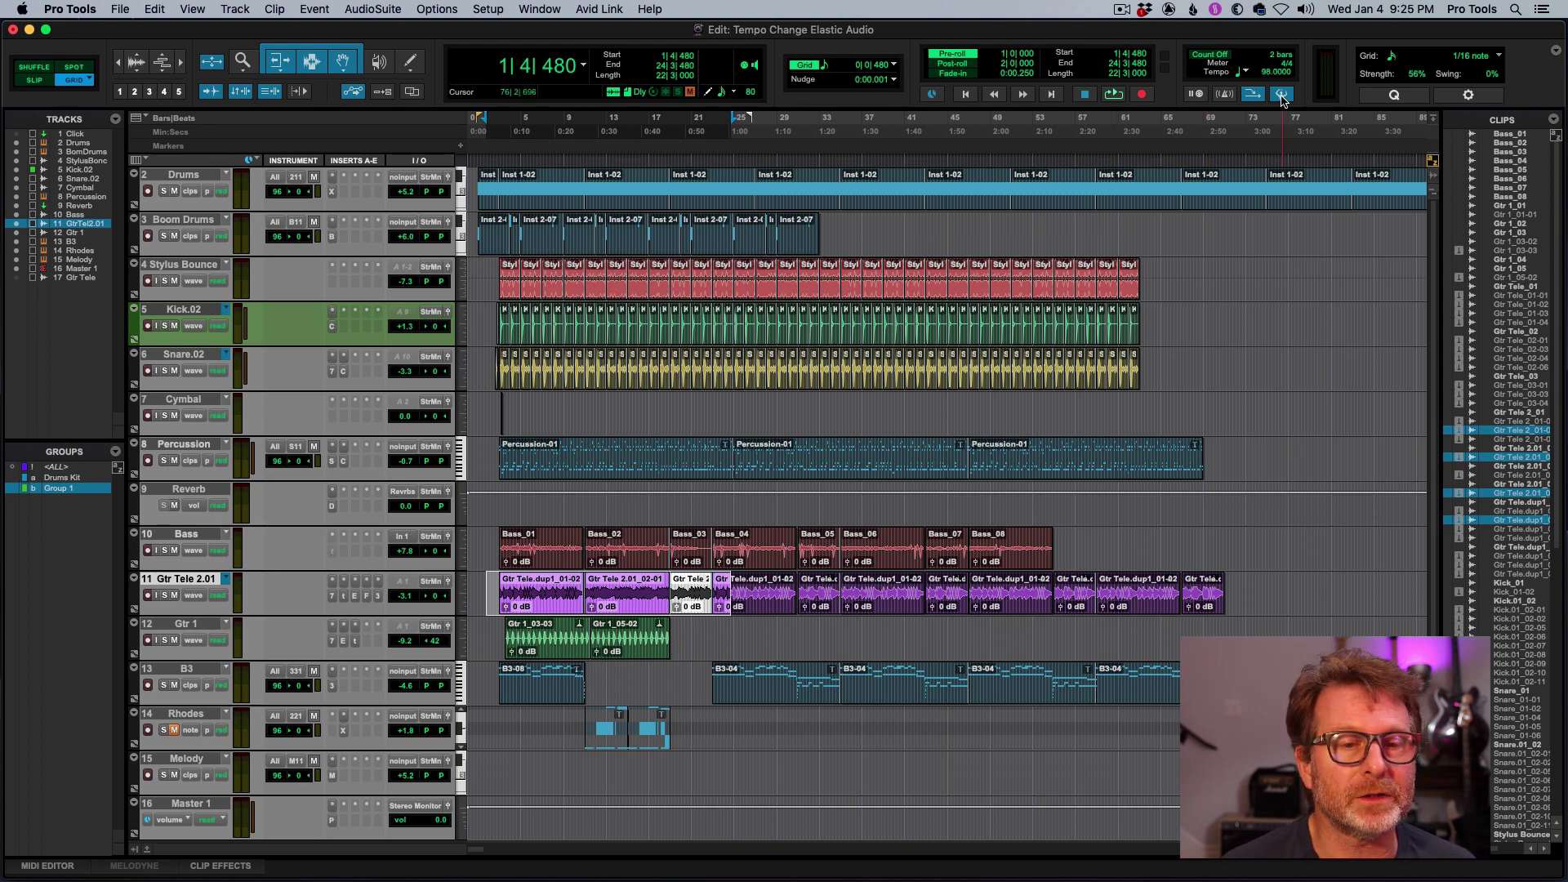
left_click(1282, 95)
left_click(1264, 72)
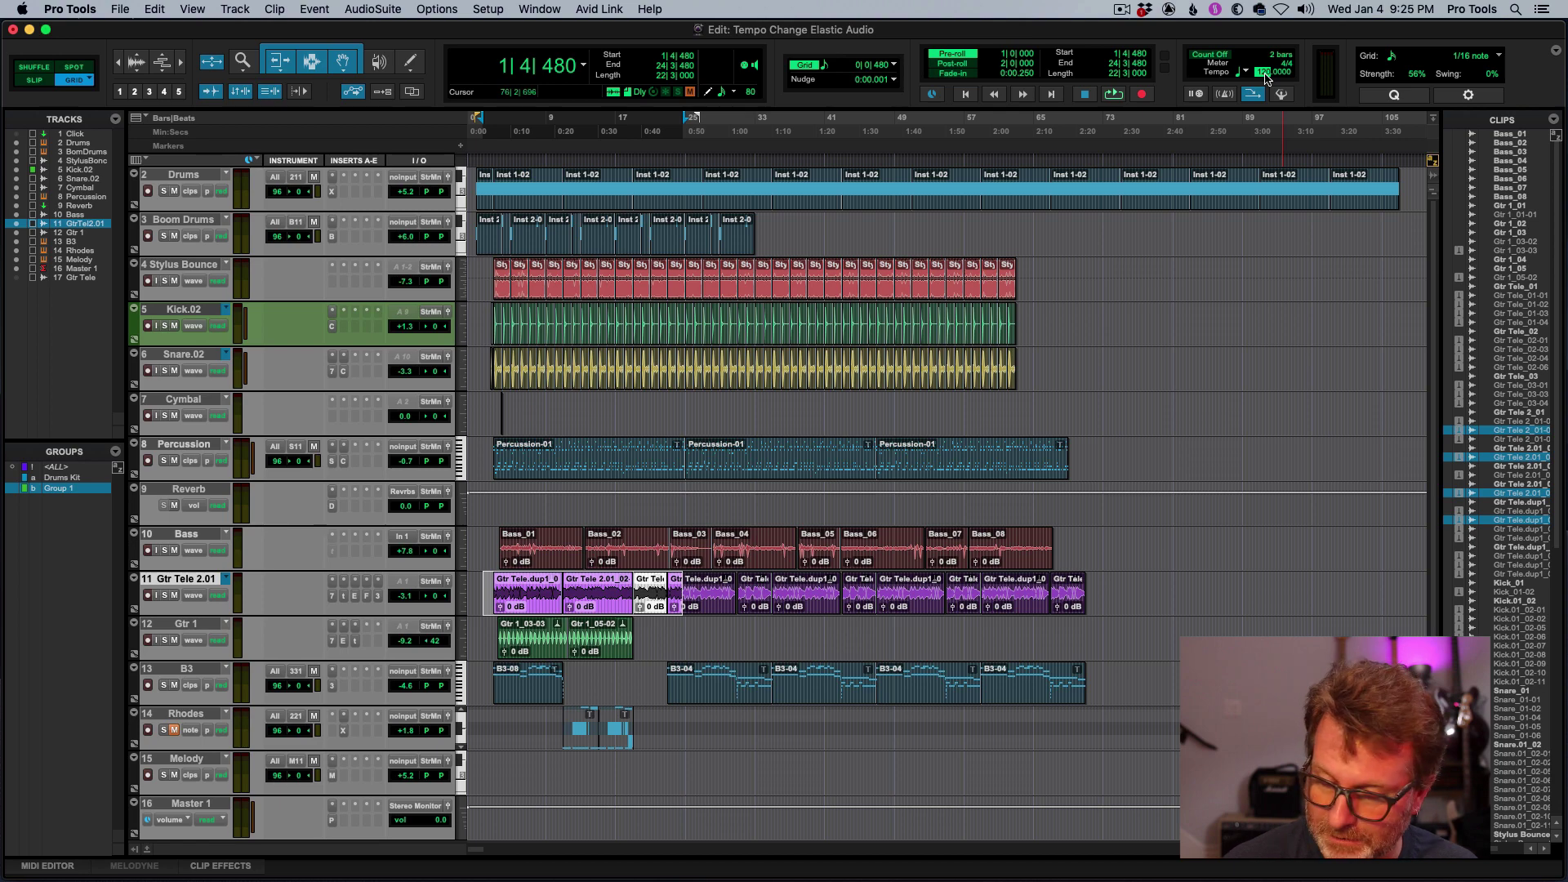
type("98")
key("Return")
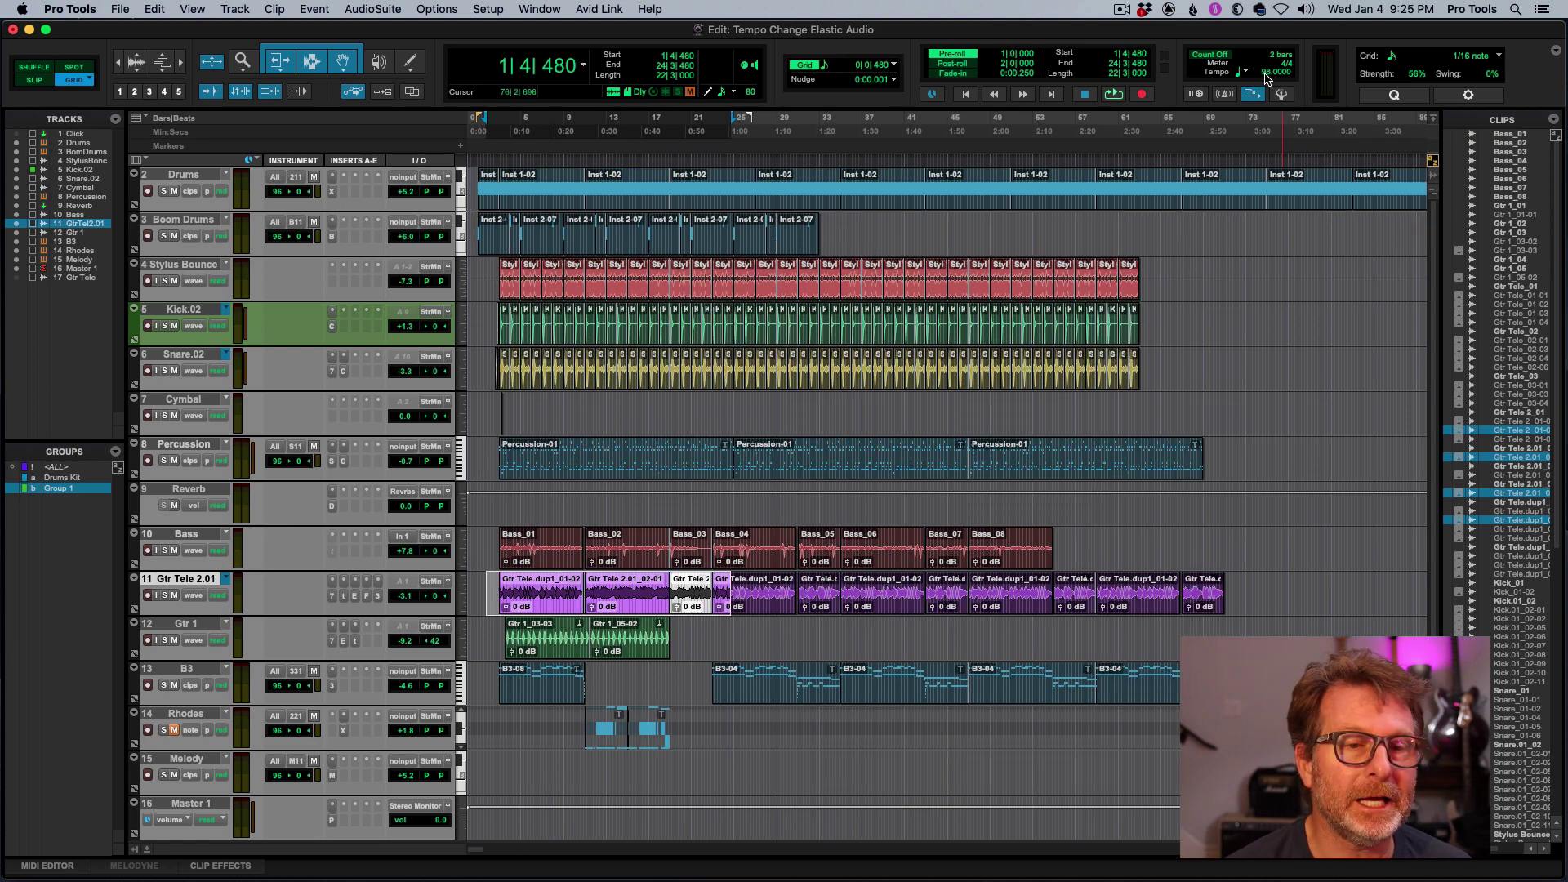
left_click(490, 316)
key("space")
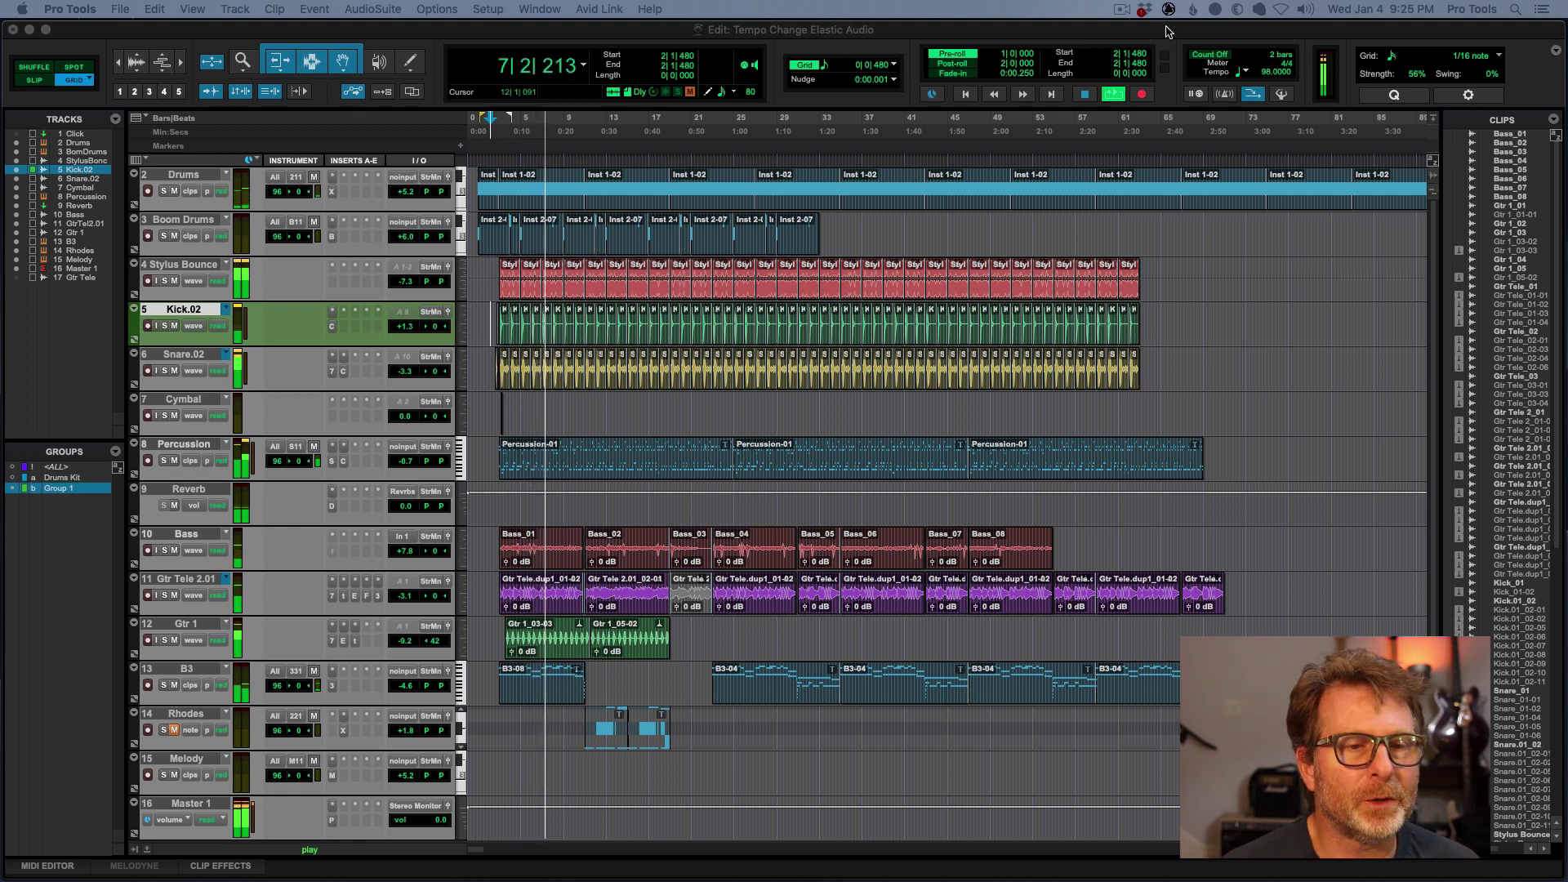
Step: Stop playback and set all tracks to medium height
key("space")
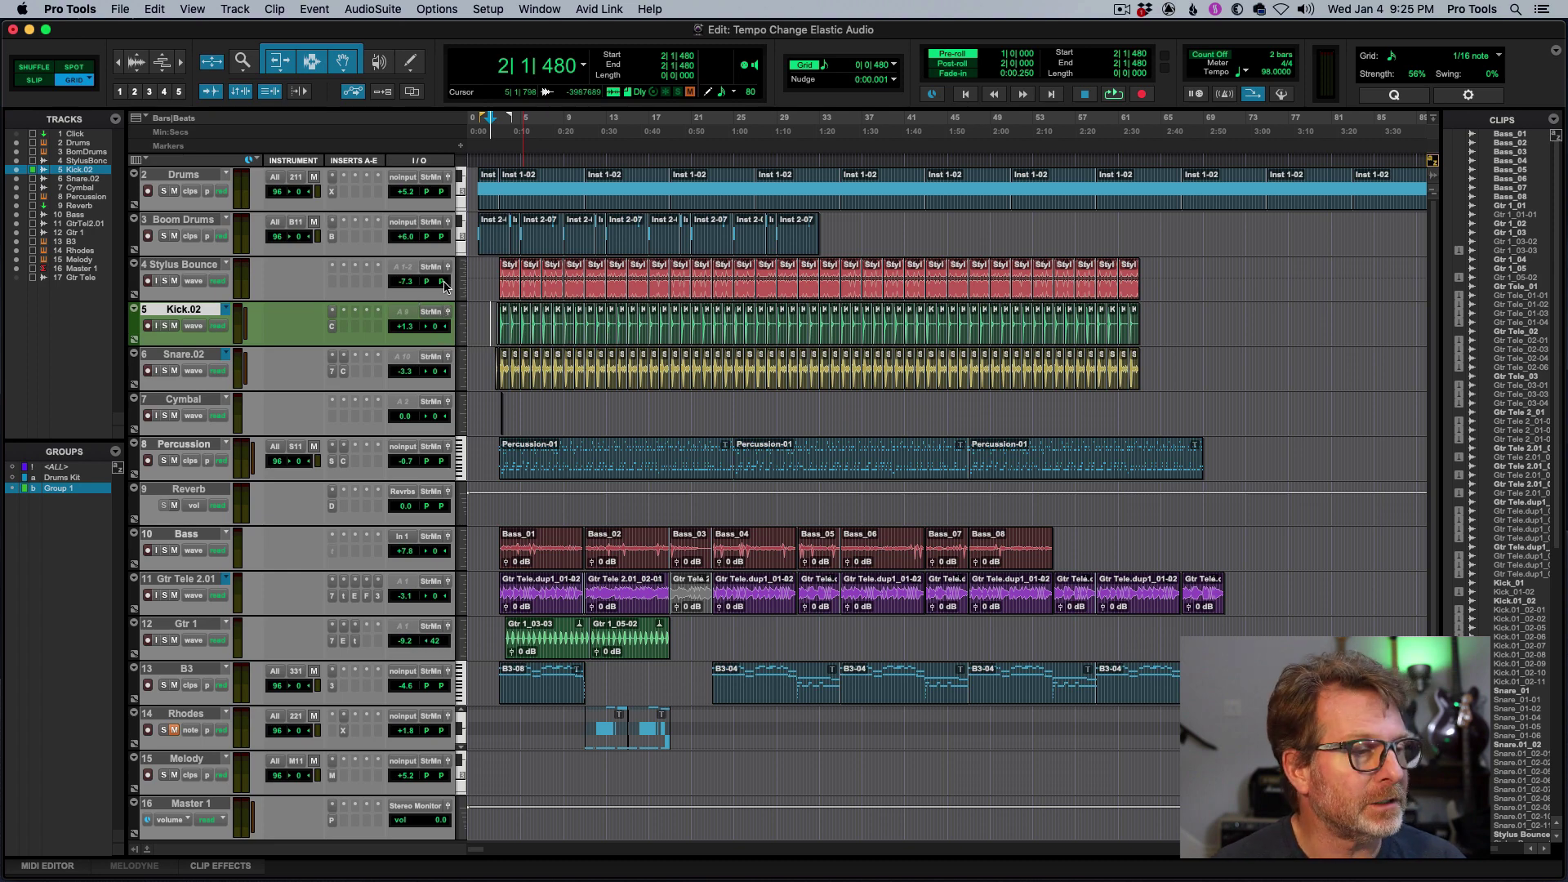
left_click(461, 294)
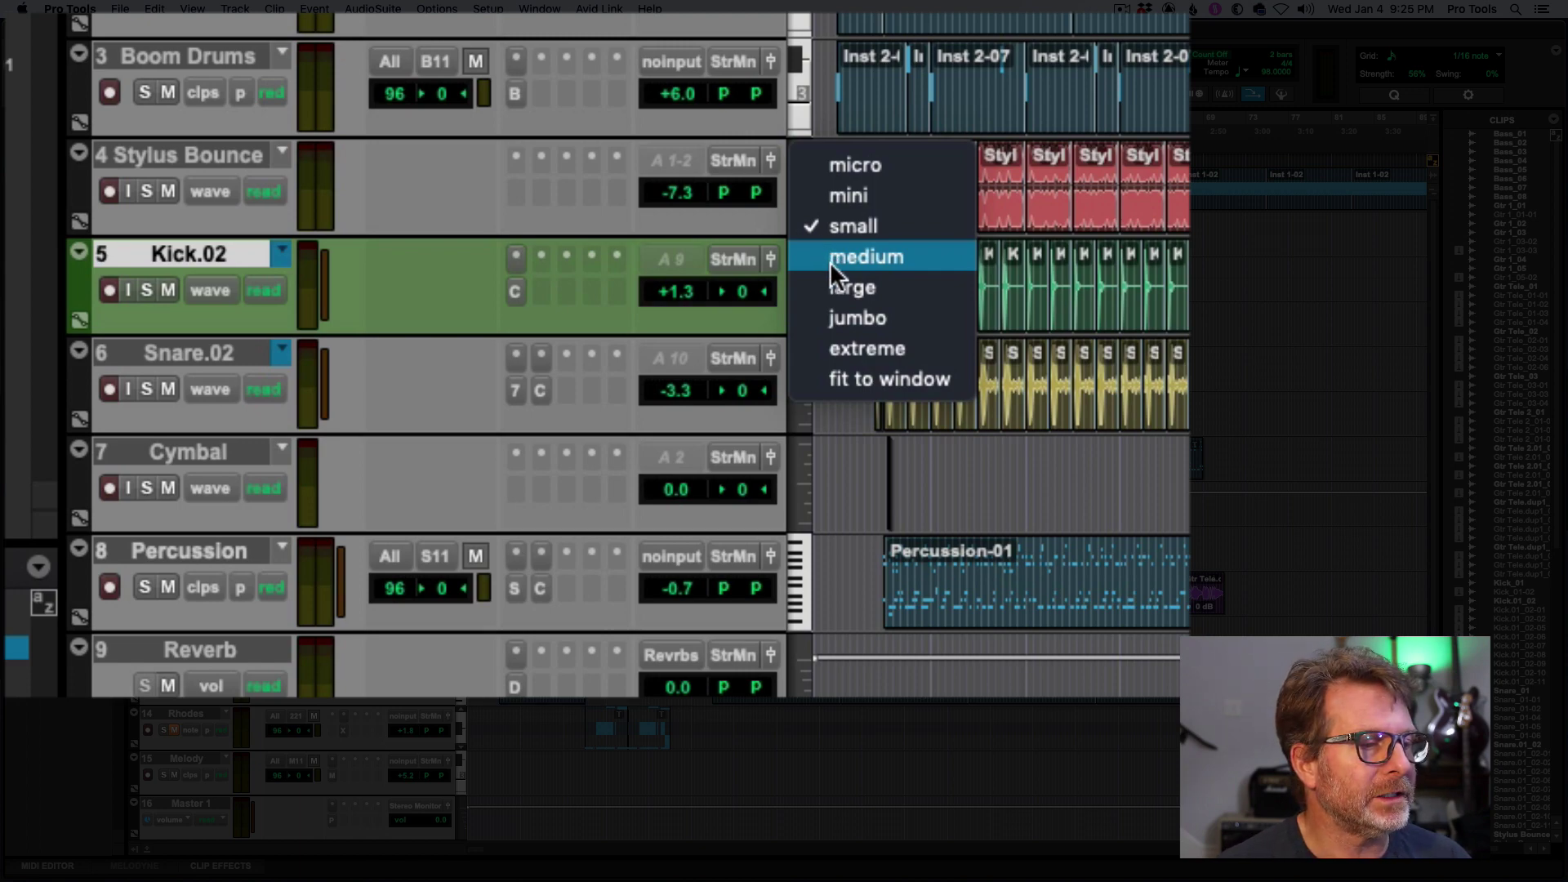
left_click(829, 258)
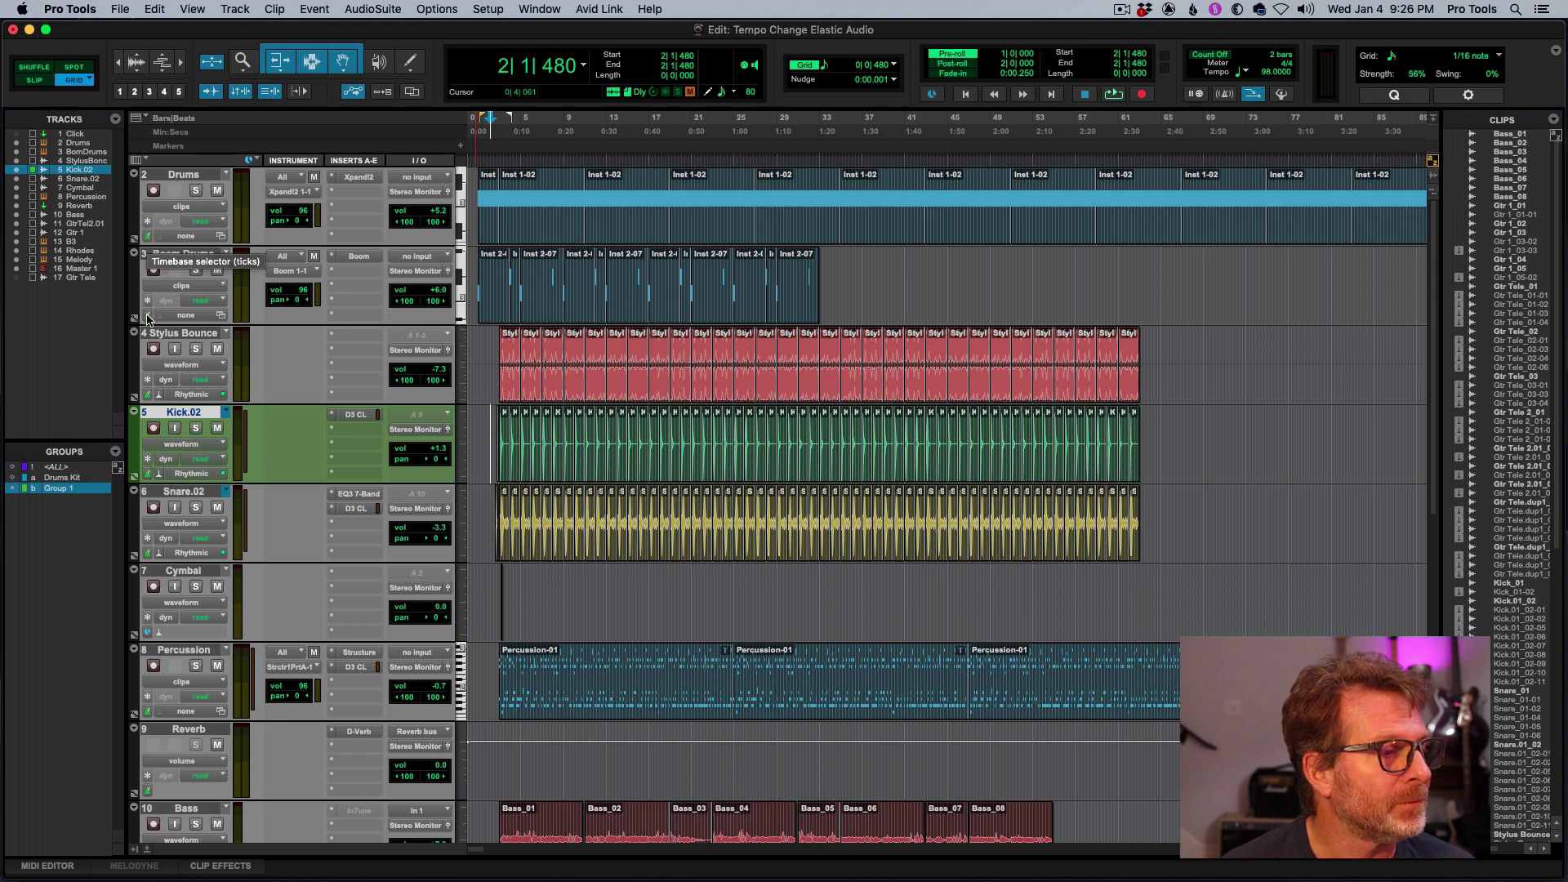
Step: Change the Bass track's timebase from Samples to Ticks
scroll(203, 476, "down", 8)
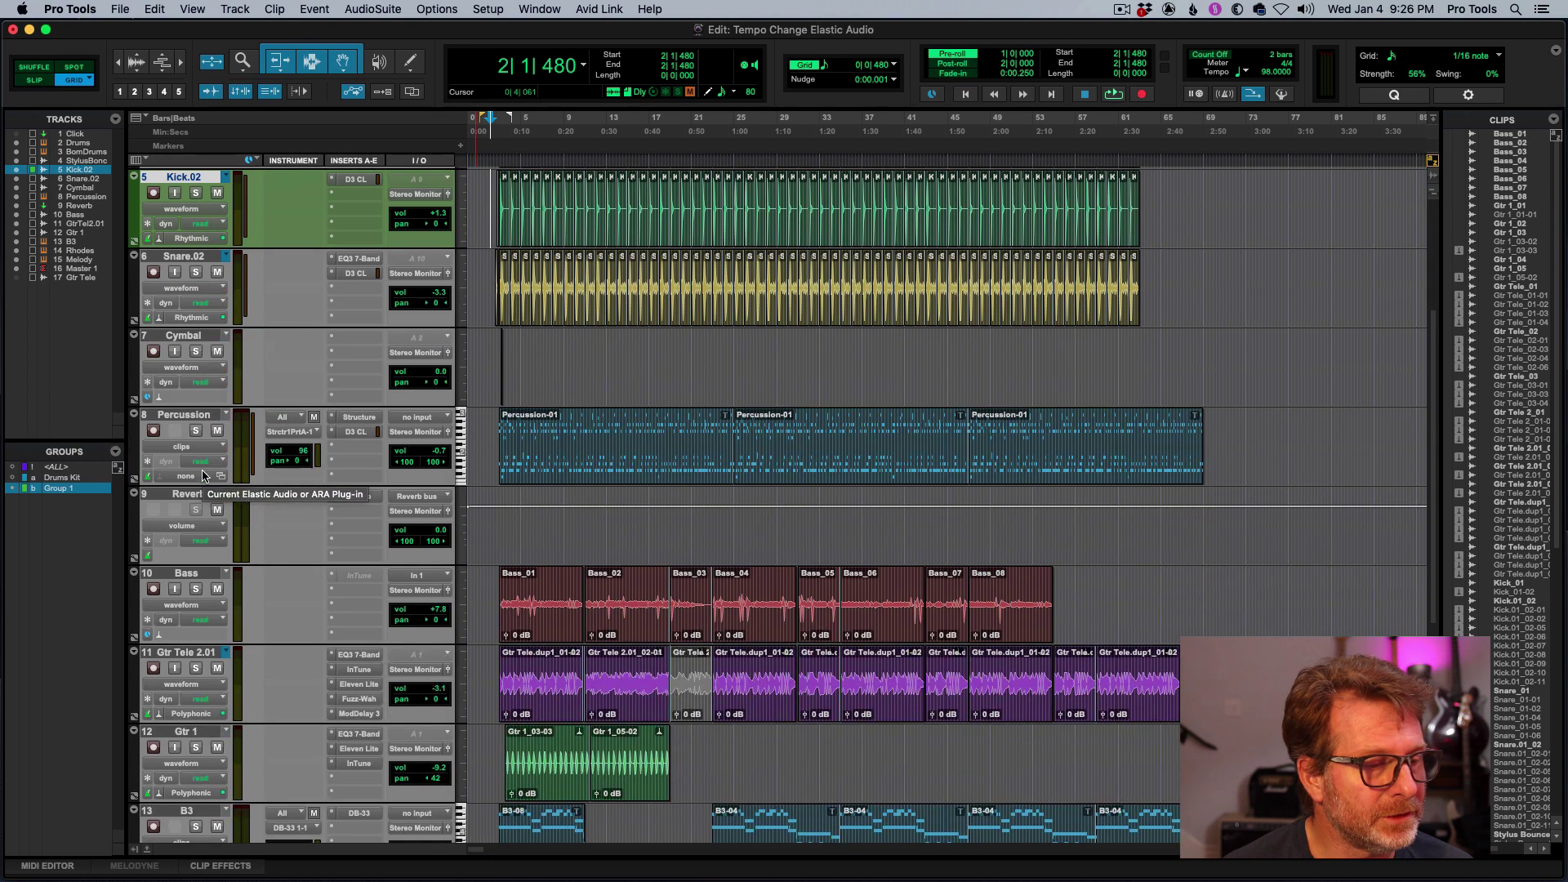
scroll(204, 476, "down", 3)
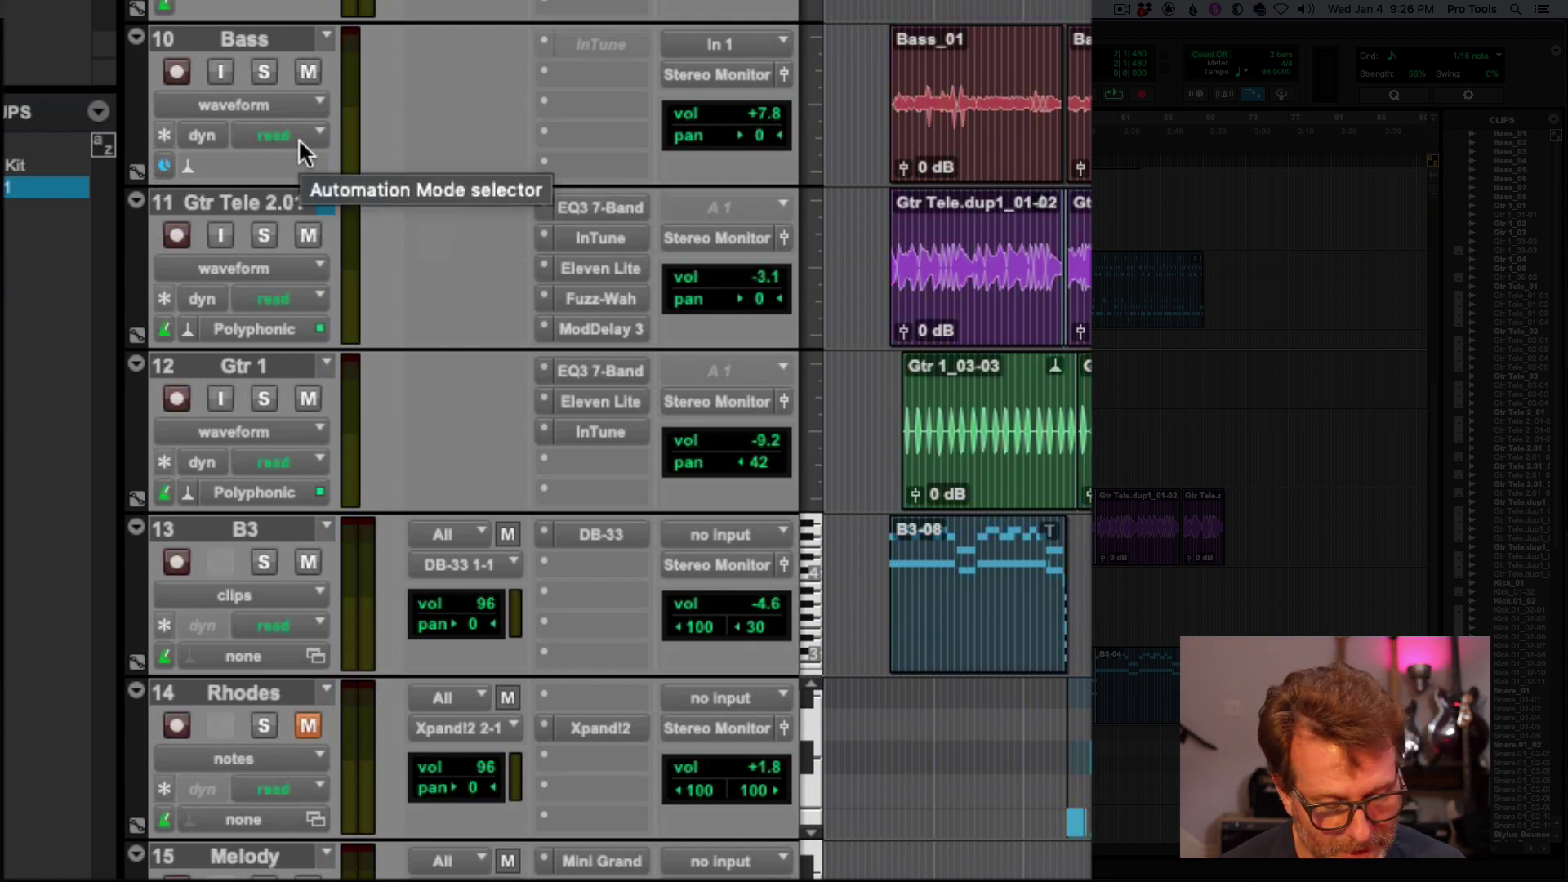
left_click(165, 167)
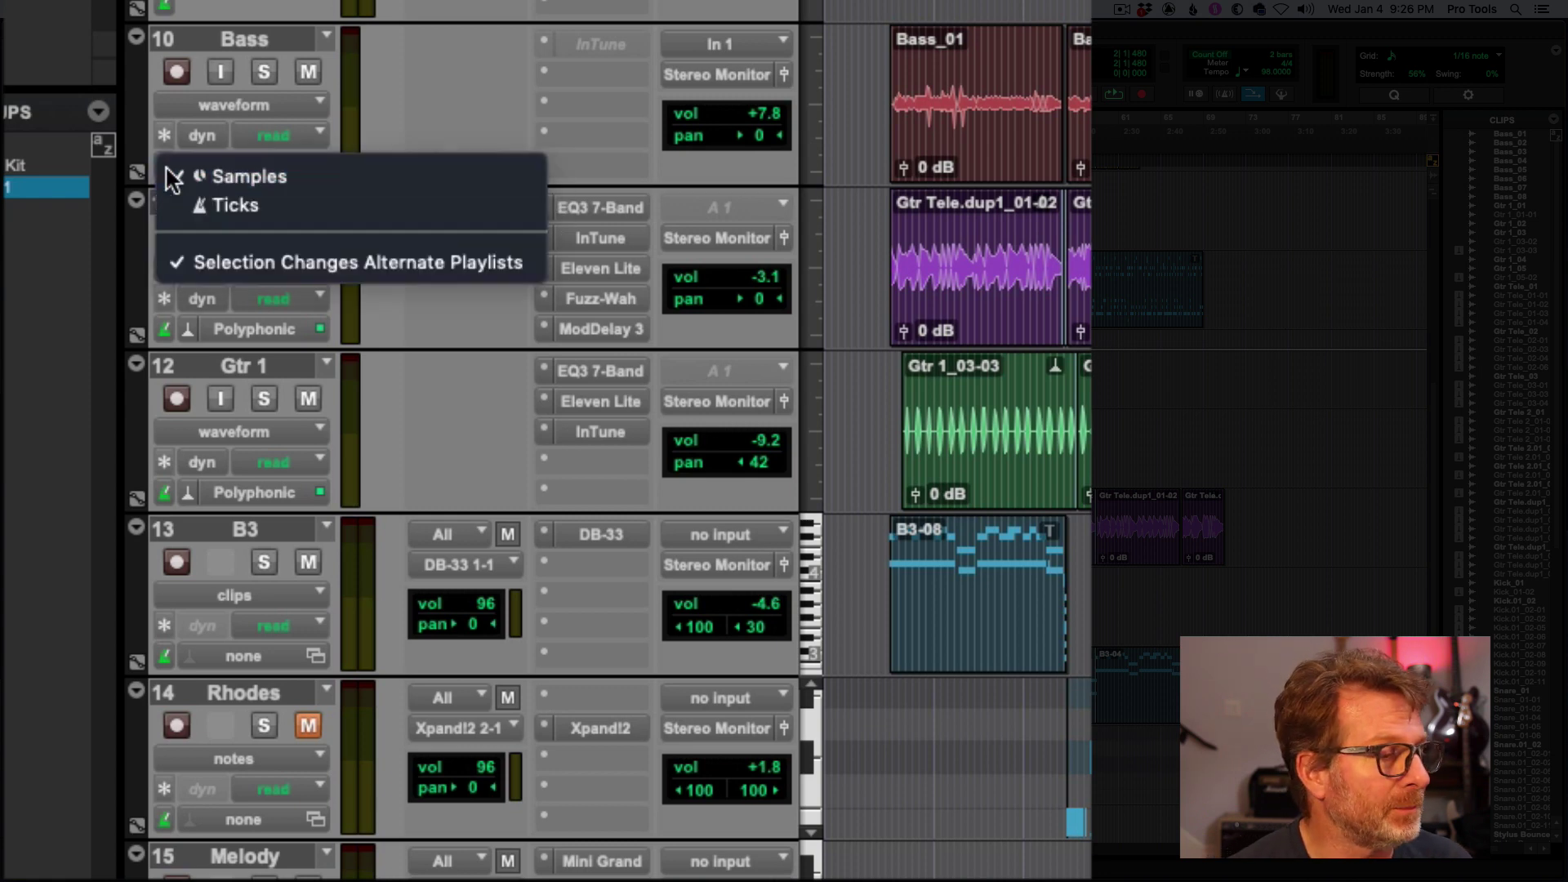
left_click(218, 206)
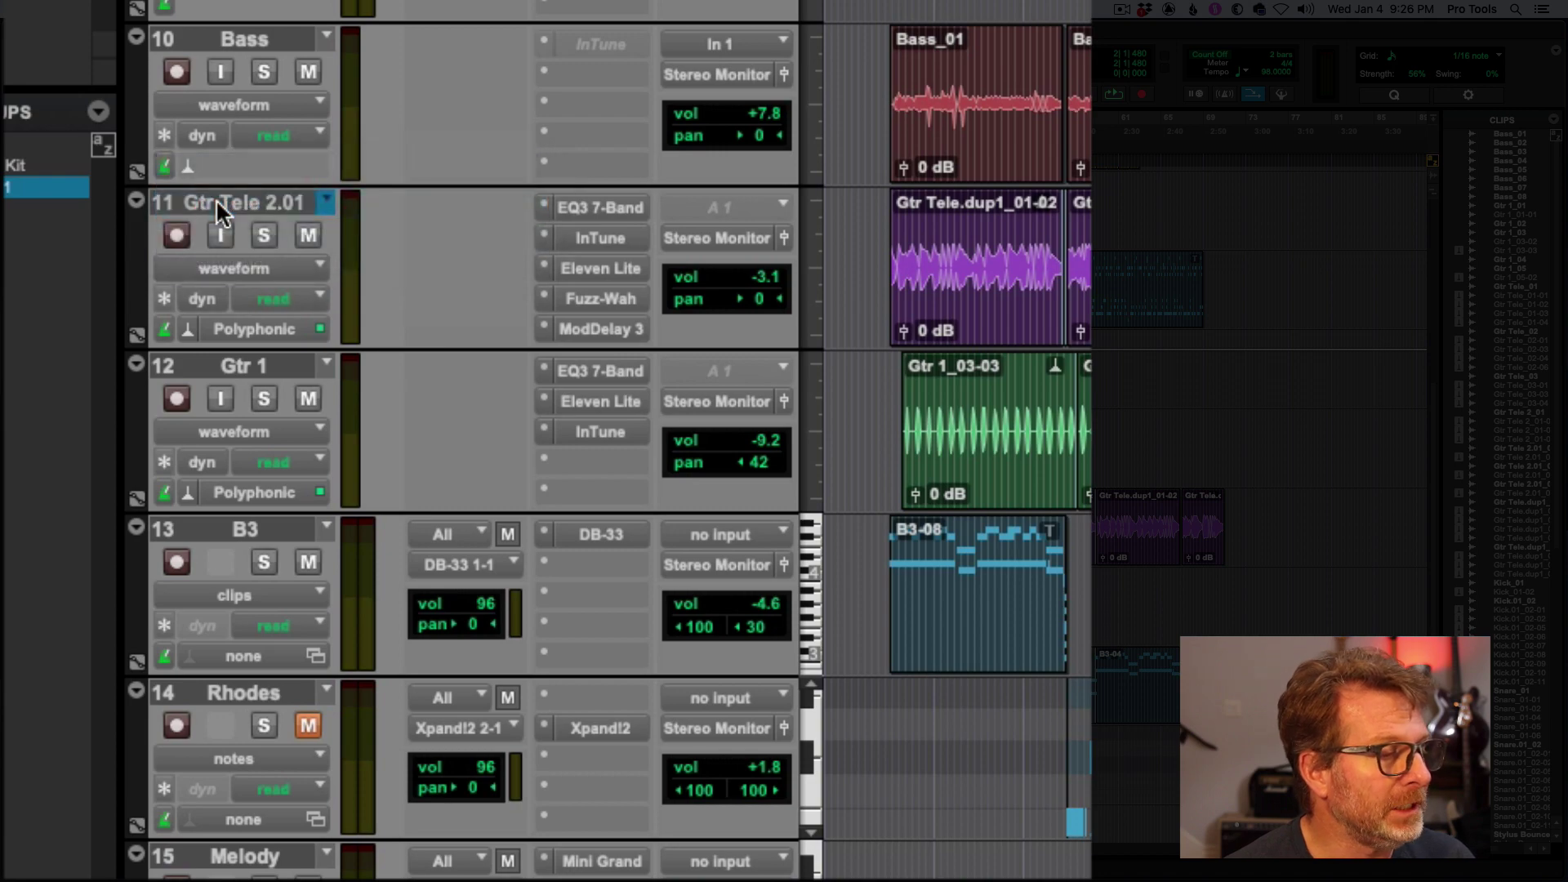
scroll(297, 357, "down", 5)
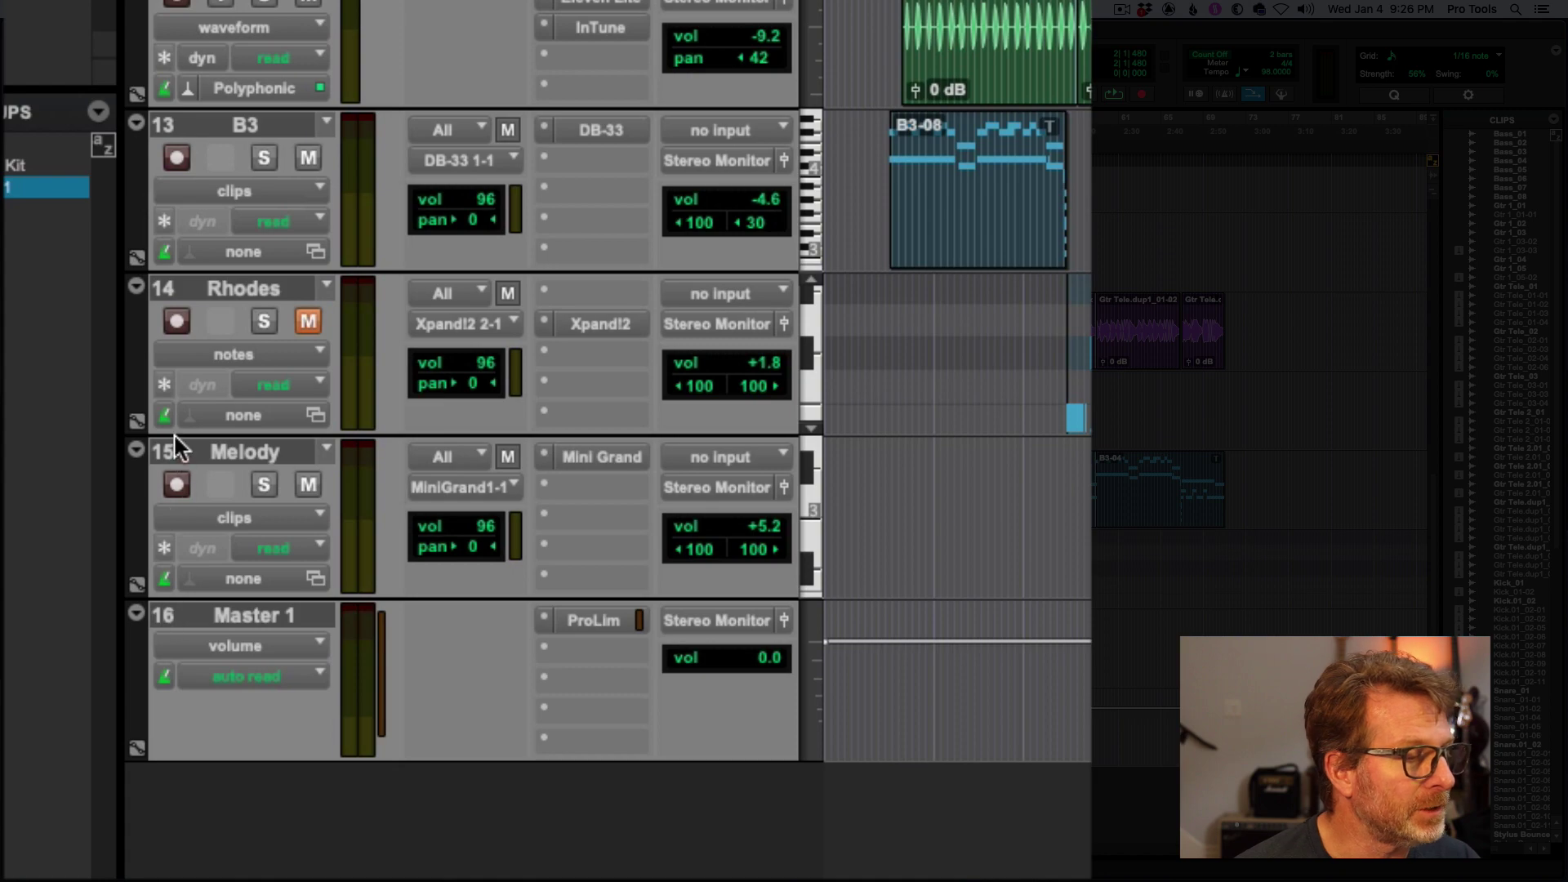
scroll(152, 14, "up", 6)
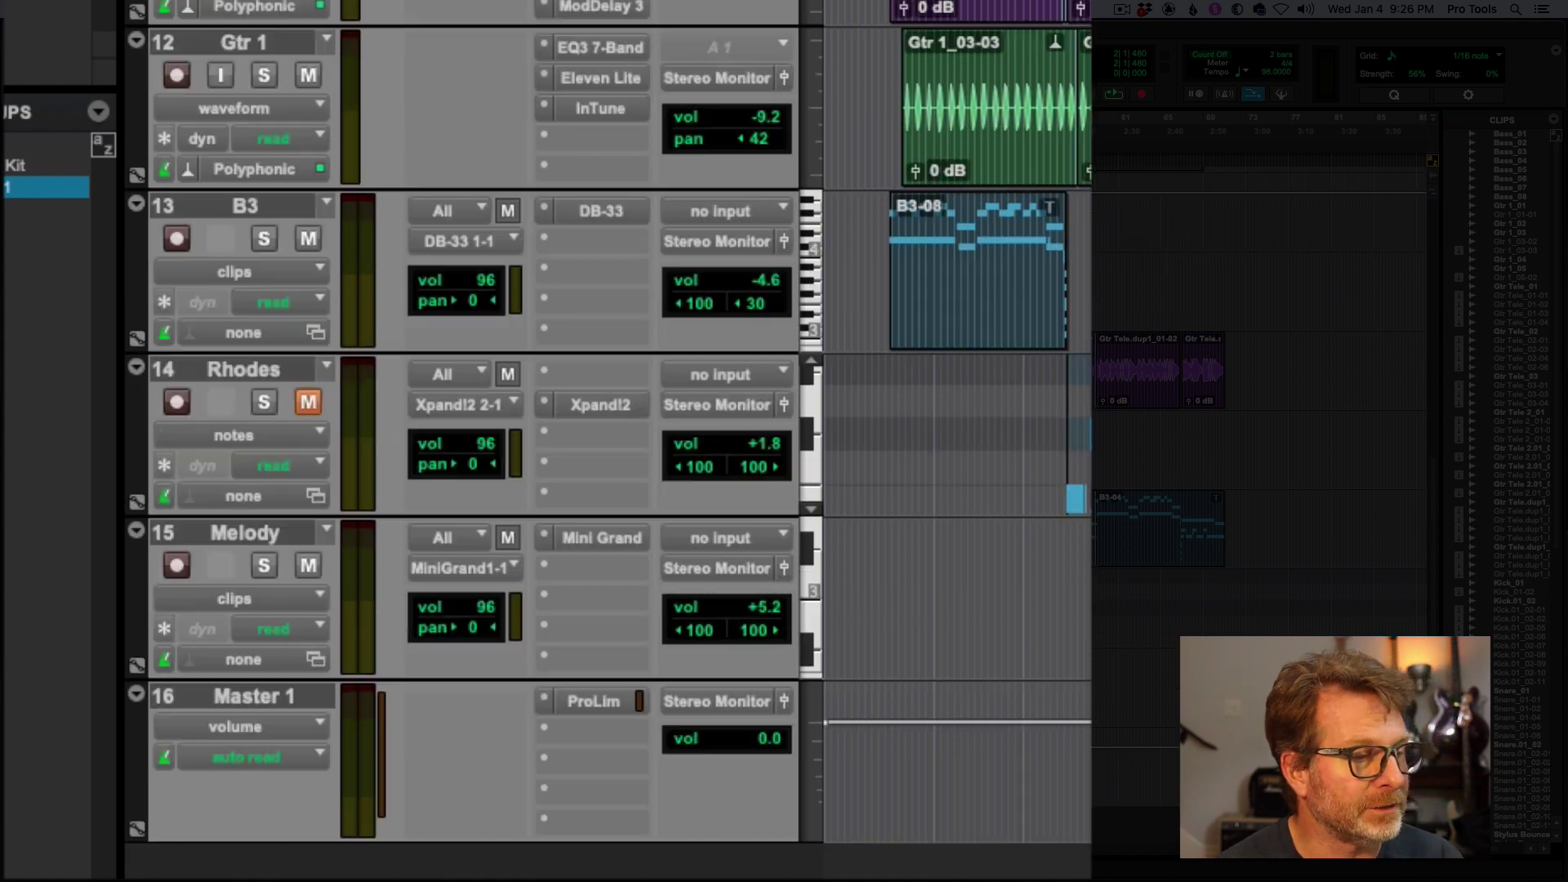
scroll(465, 441, "up", 1)
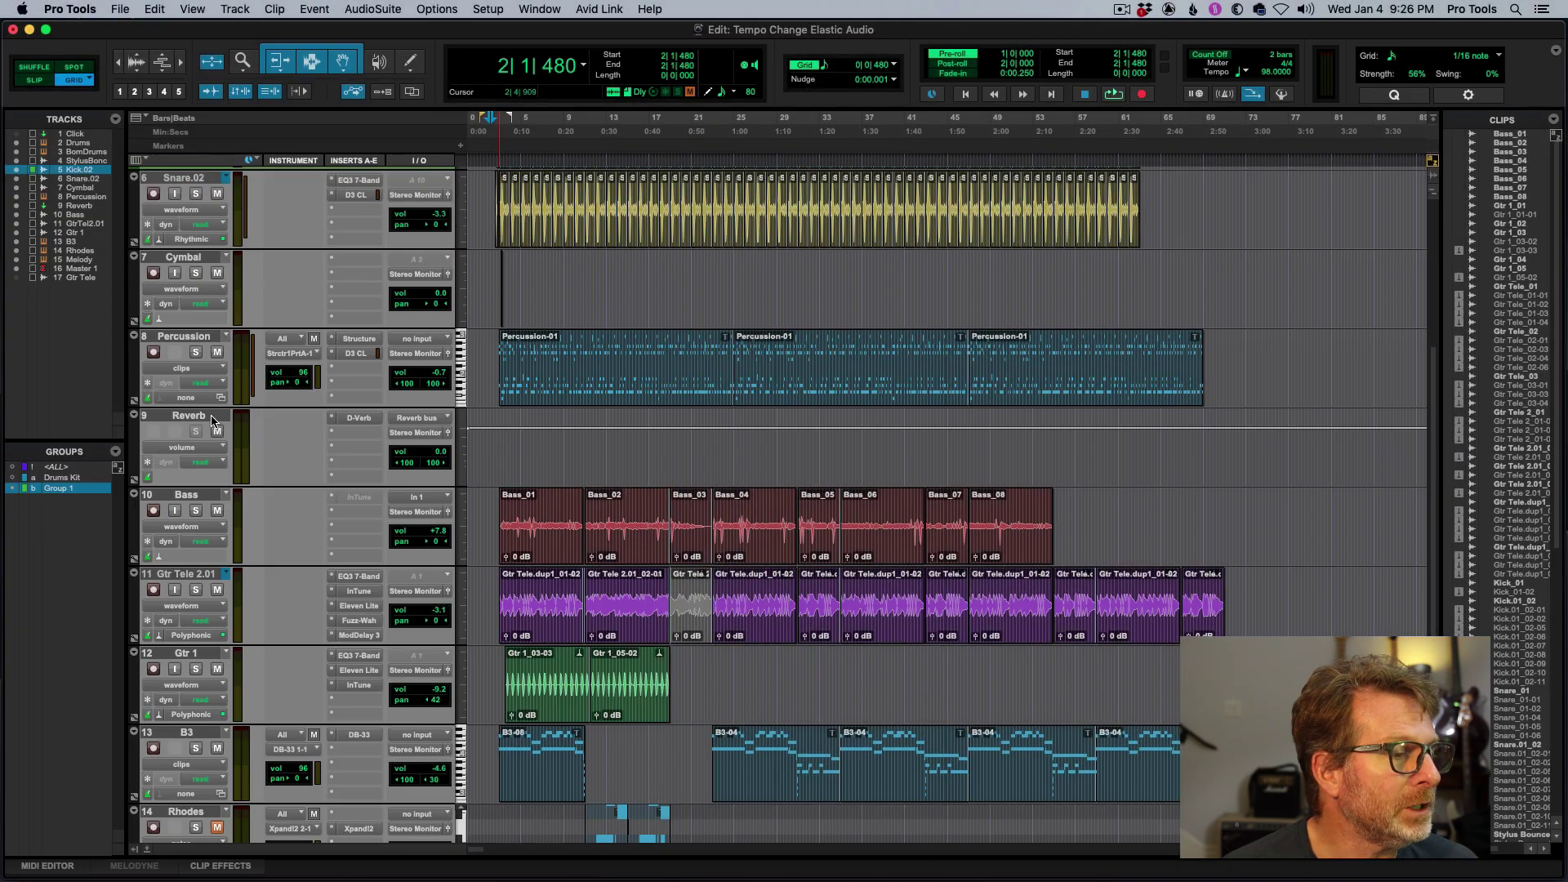
Step: Set the Bass and guitar tracks' Elastic Audio mode to Polyphonic
scroll(304, 414, "down", 1)
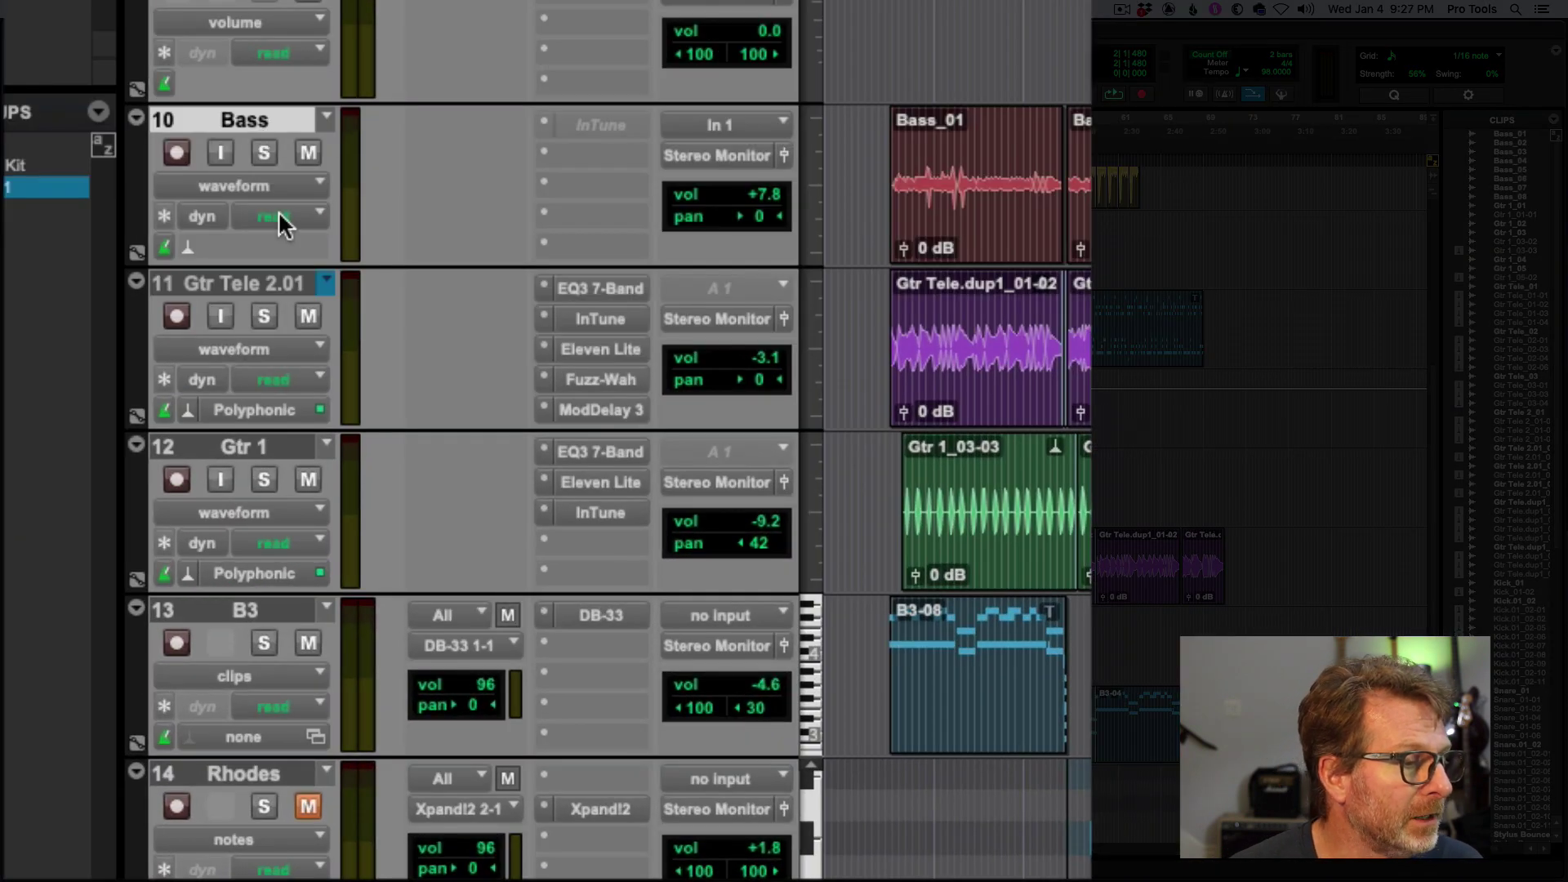
left_click(187, 248)
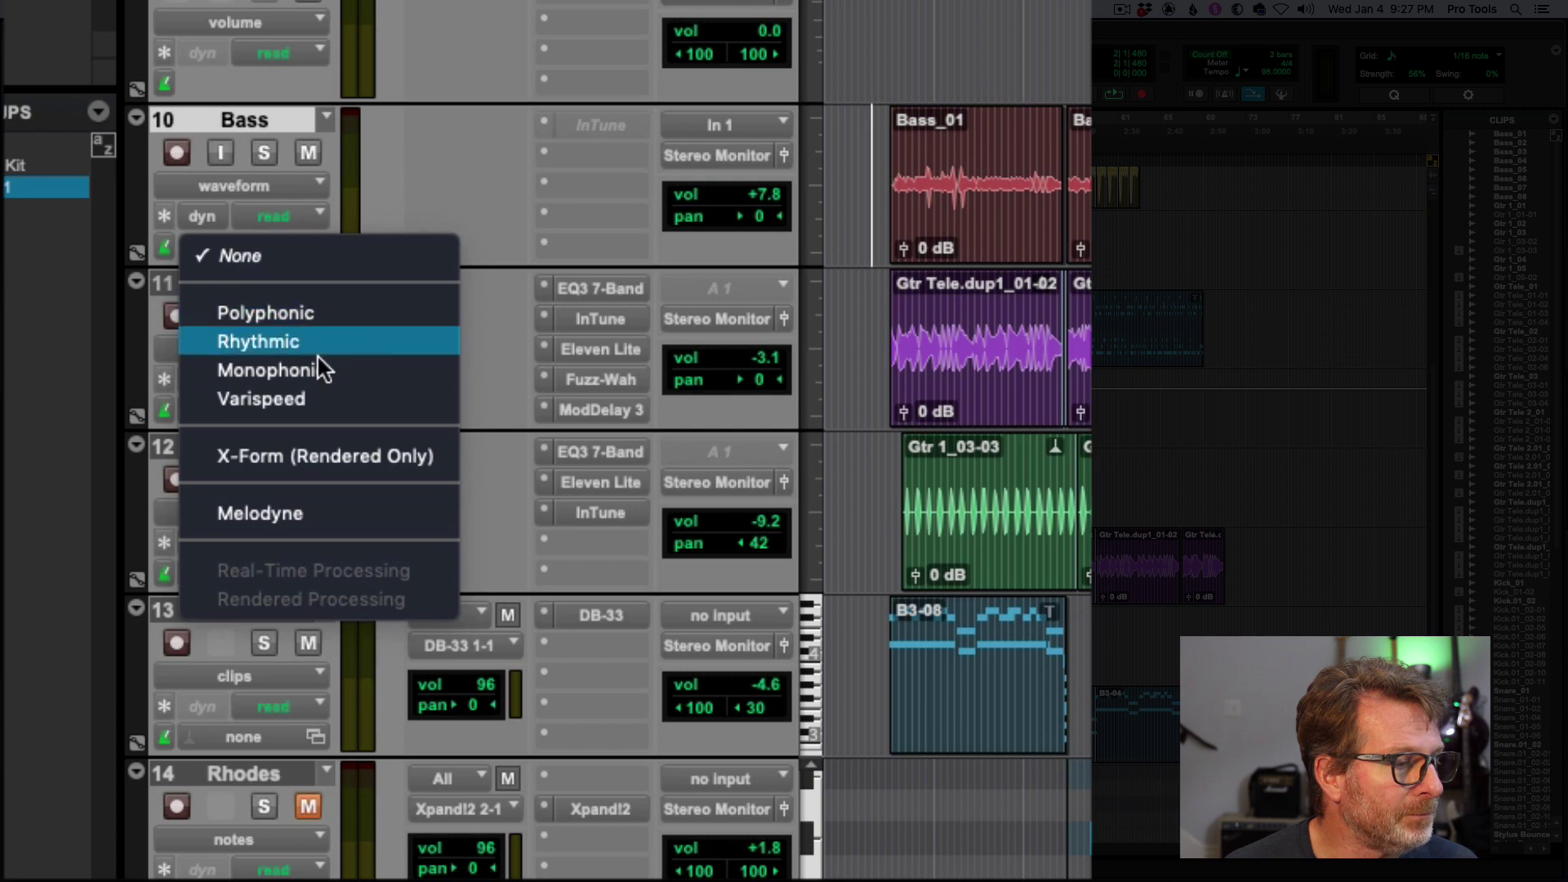
left_click(287, 312)
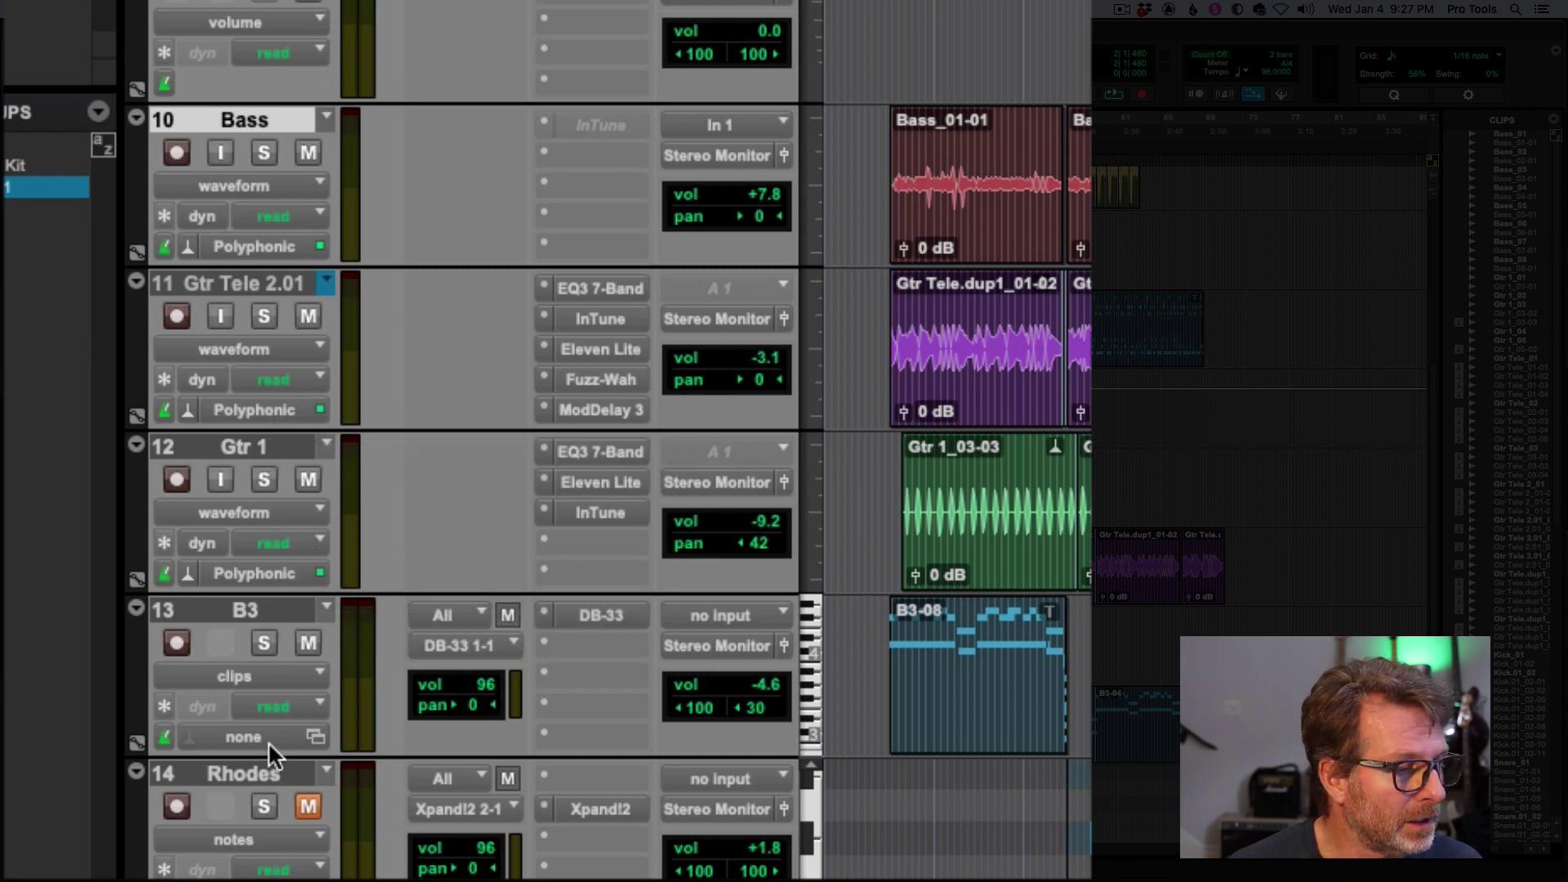
scroll(268, 741, "down", 4)
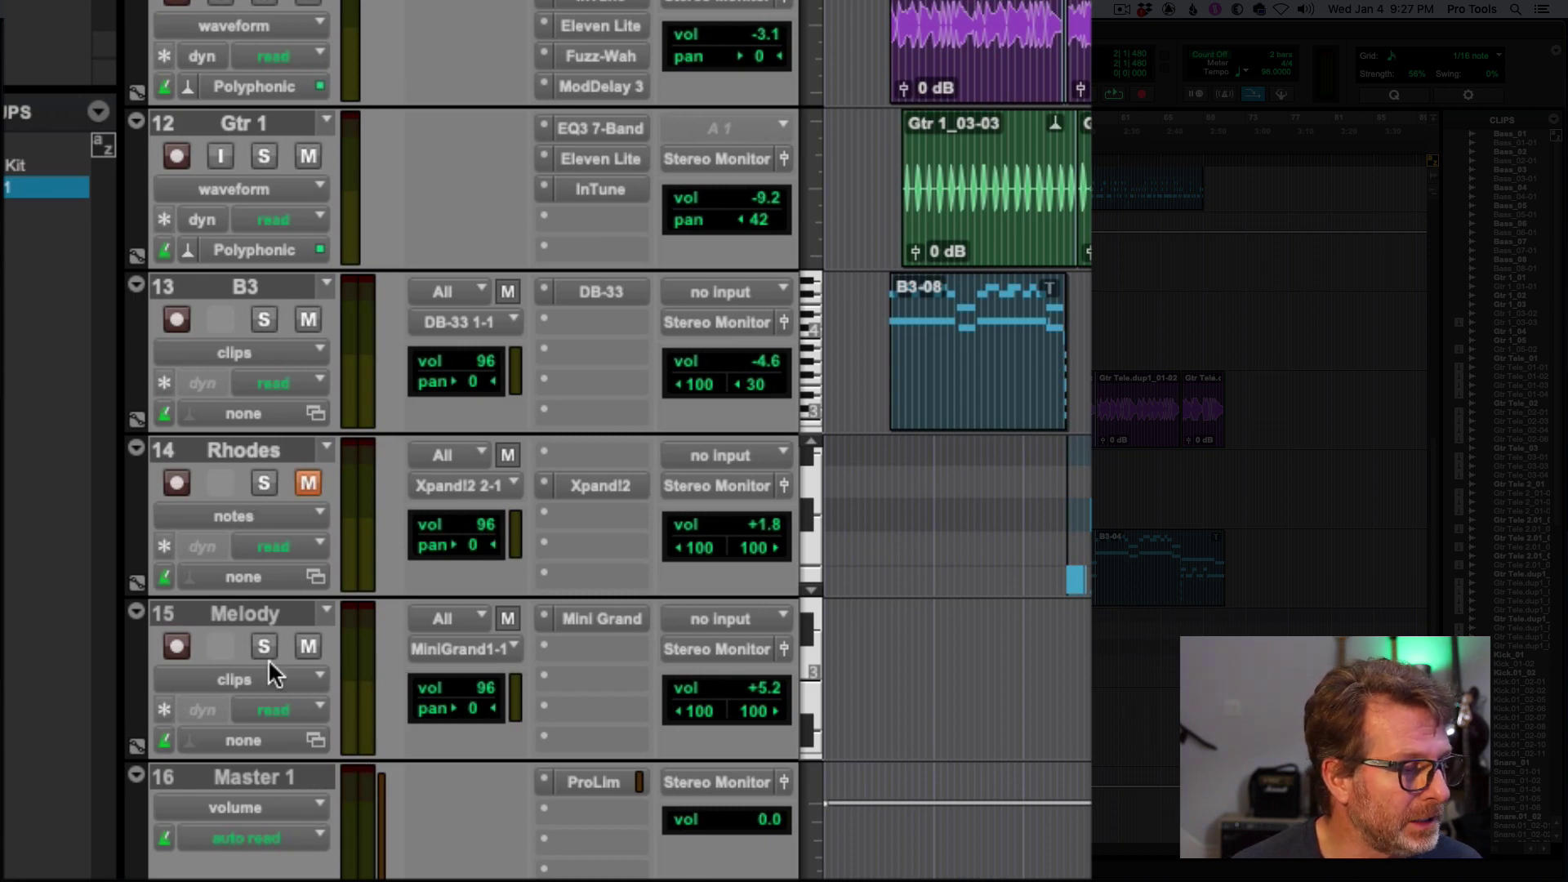
scroll(295, 680, "up", 10)
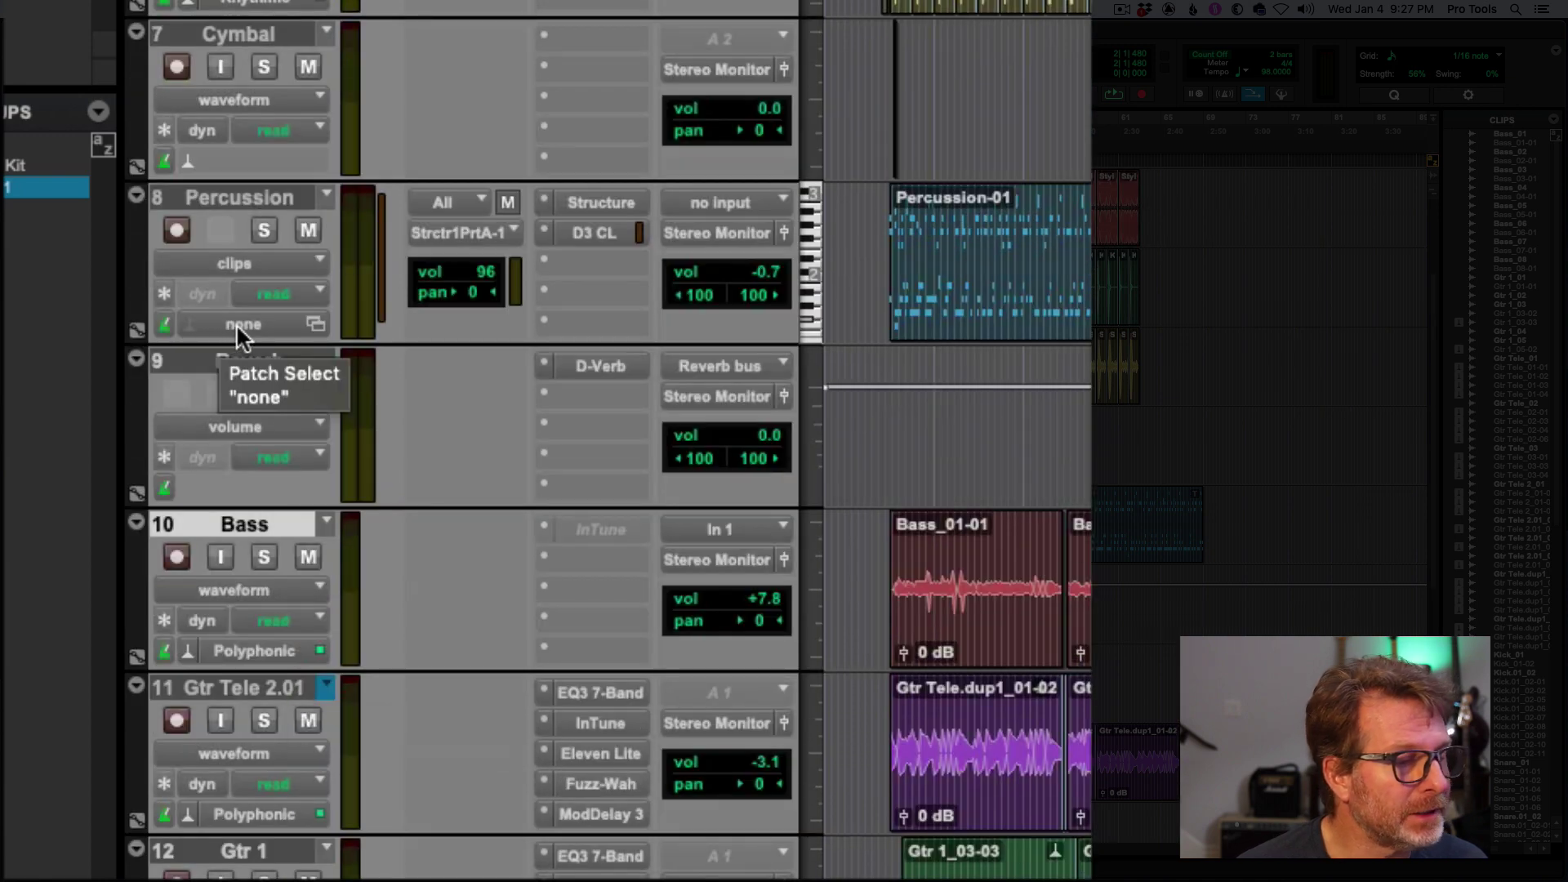
scroll(236, 324, "up", 3)
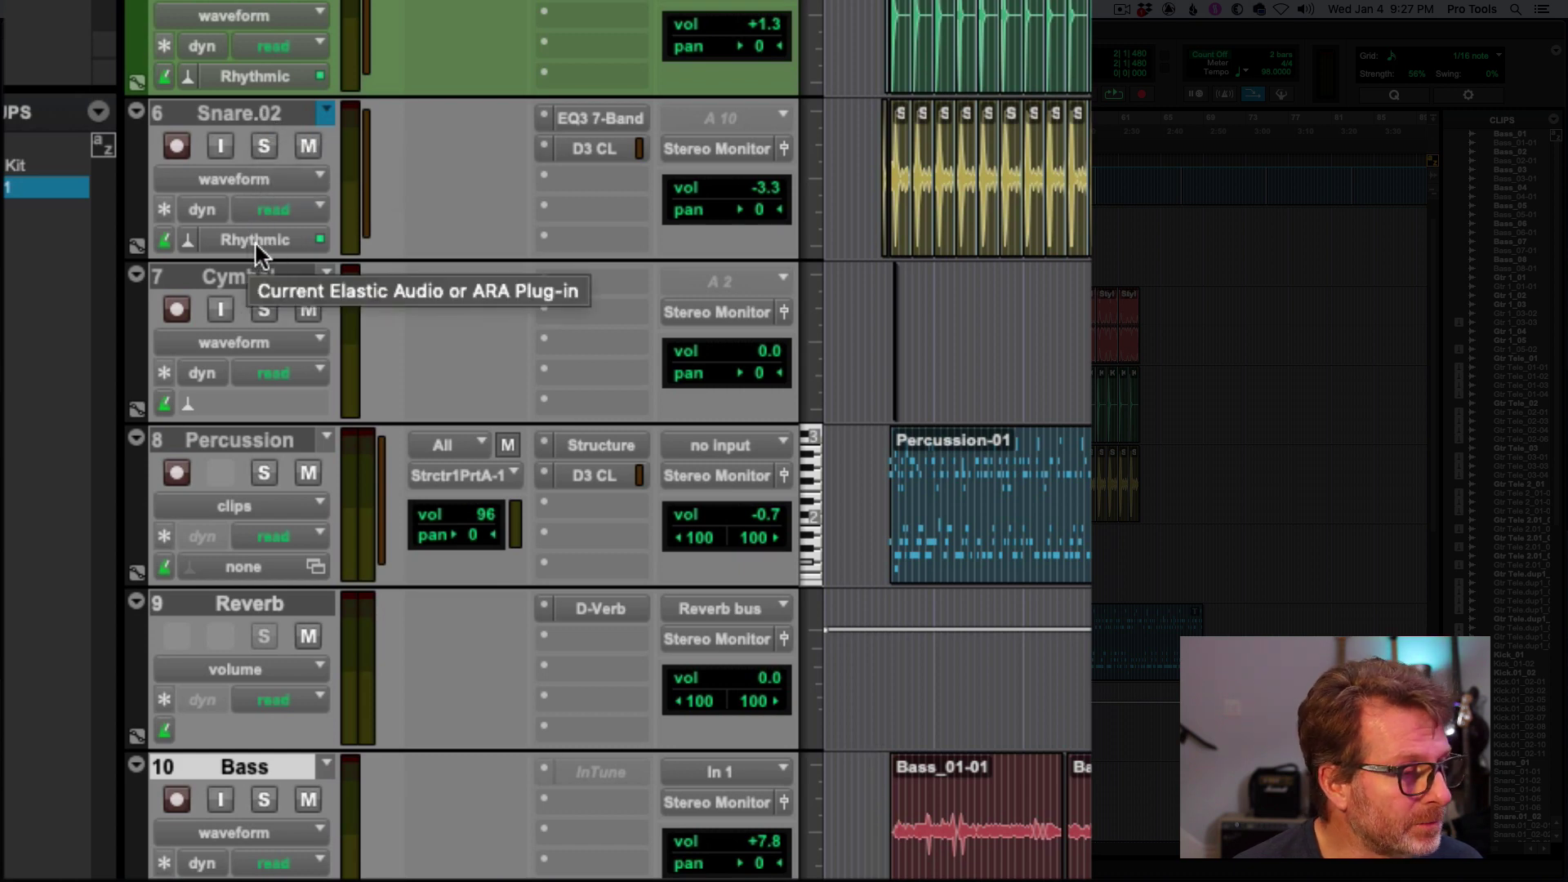
Step: Confirm Snare.02 stays on Rhythmic, then show the Cymbal track's Elastic Audio mode choices
left_click(188, 242)
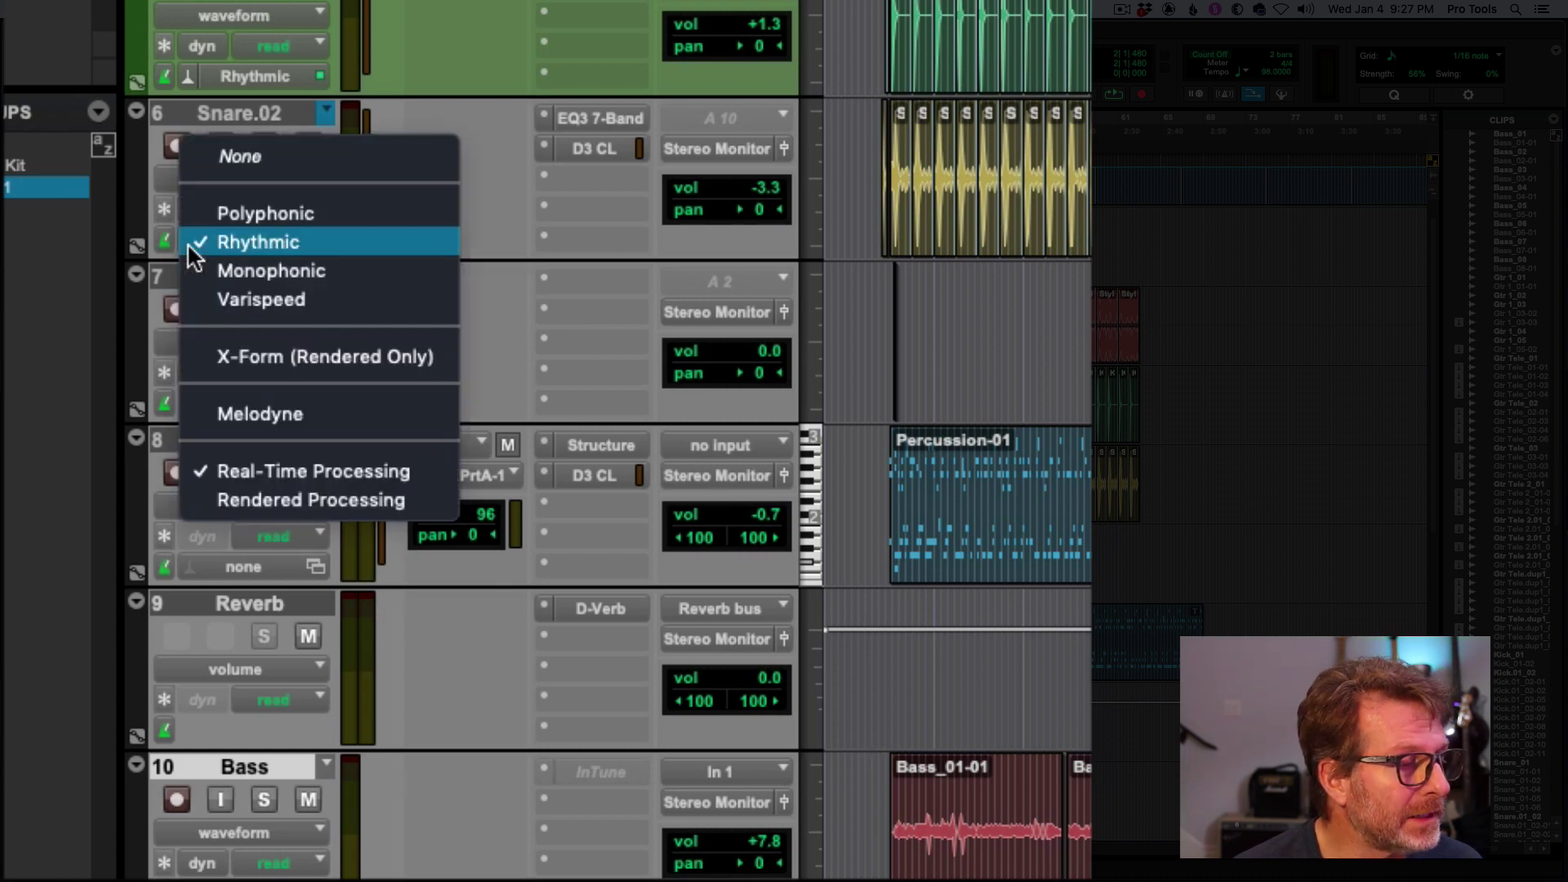
left_click(503, 230)
scroll(497, 86, "up", 2)
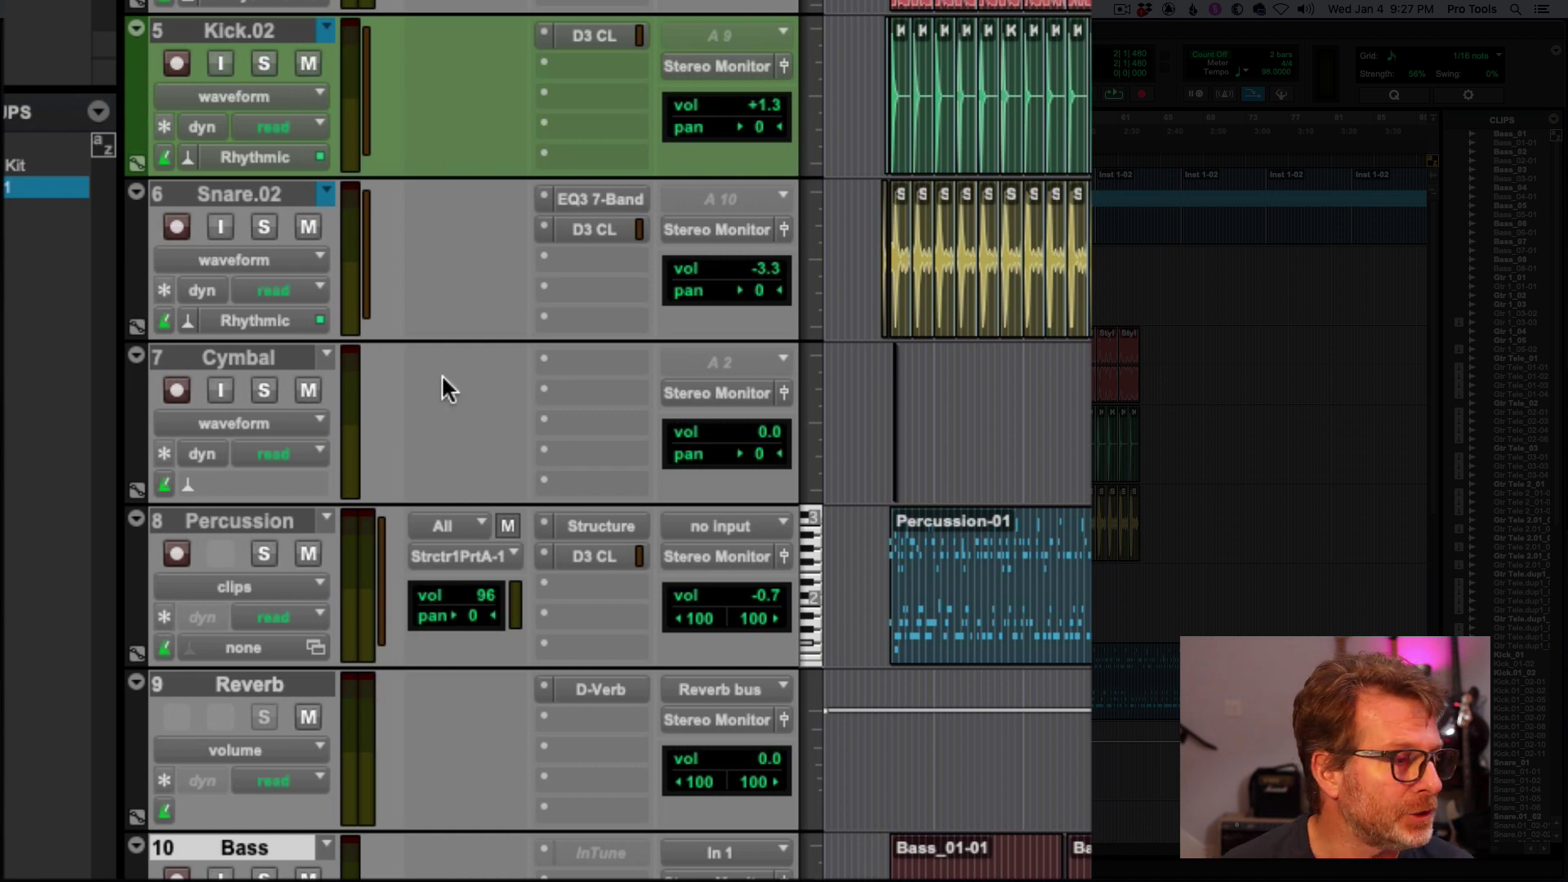
left_click(187, 483)
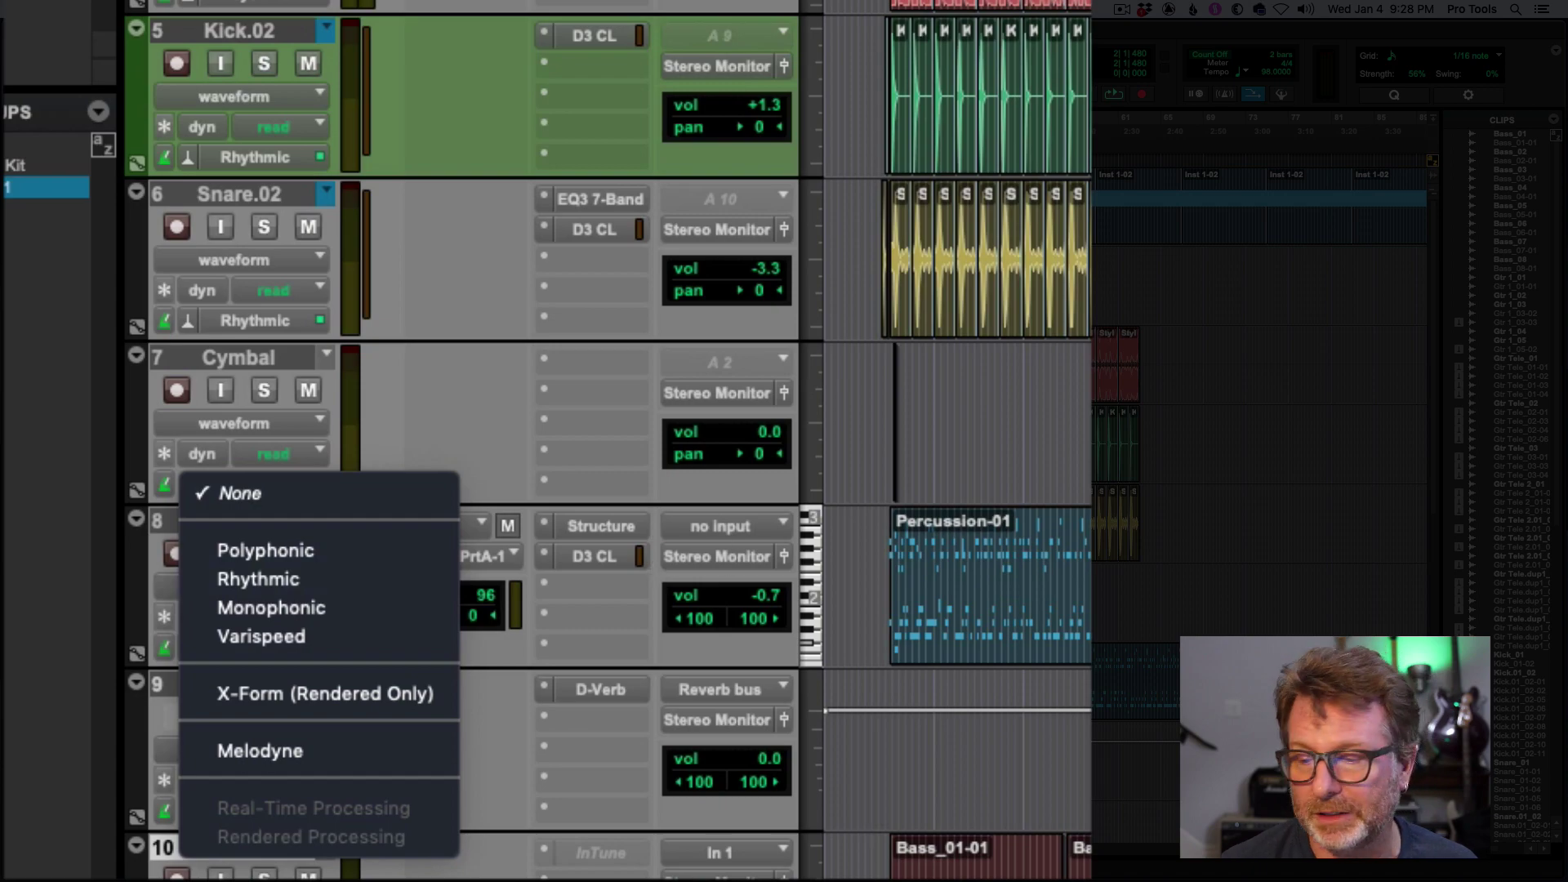
Step: Dismiss the Cymbal track's Elastic Audio menu, leaving it on None
key("Escape")
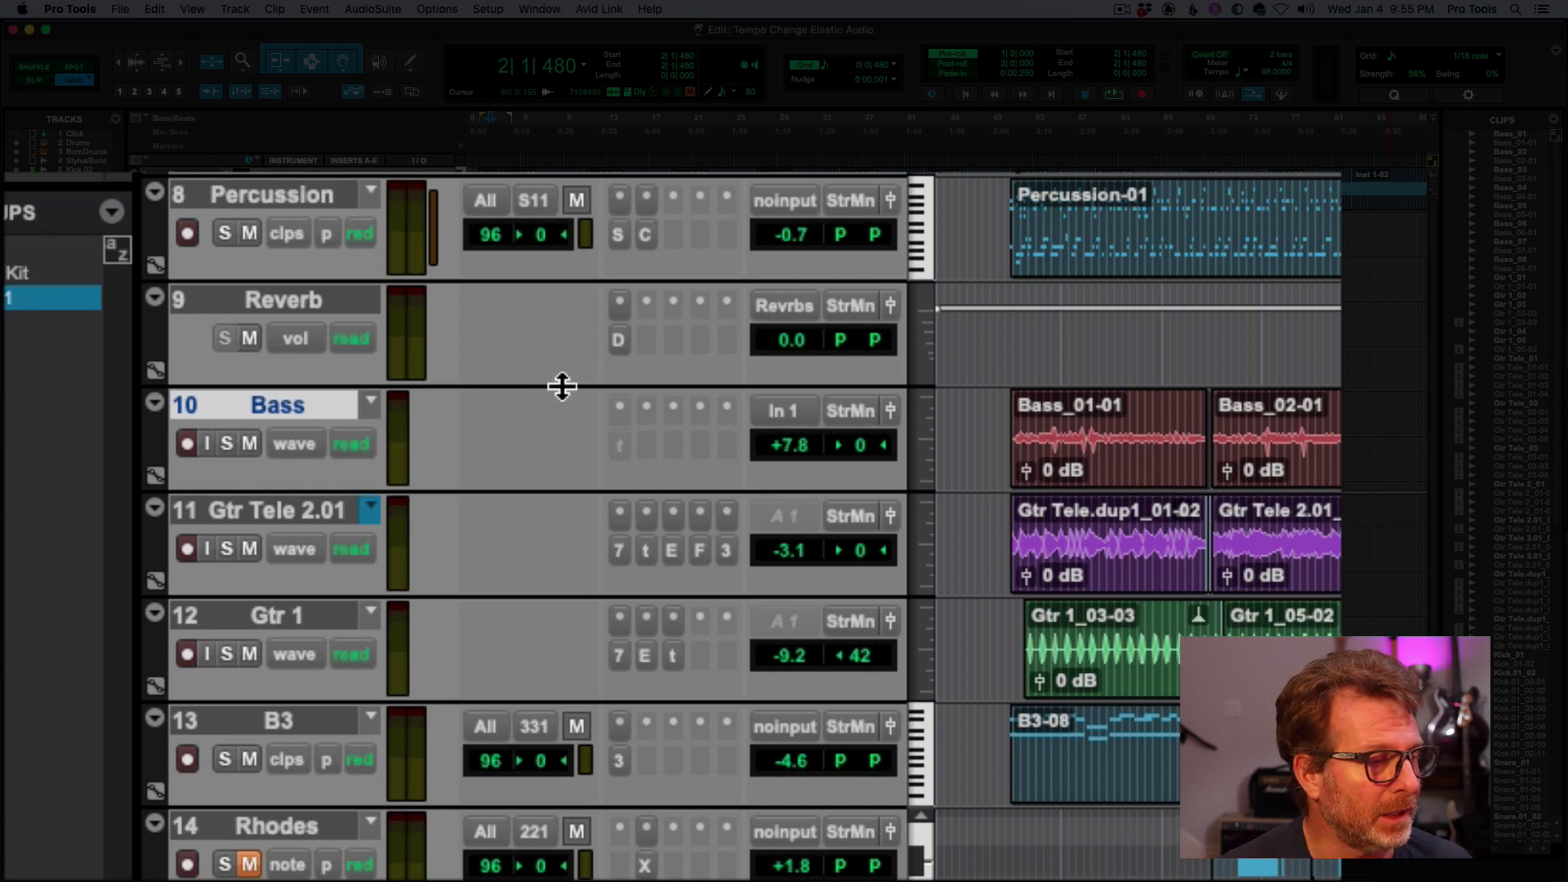
Step: Enlarge the Reverb and Bass tracks and check that Bass stays on Polyphonic Elastic Audio
mouse_move(561, 386)
left_mouse_down()
mouse_move(560, 437)
mouse_move(557, 371)
left_mouse_up()
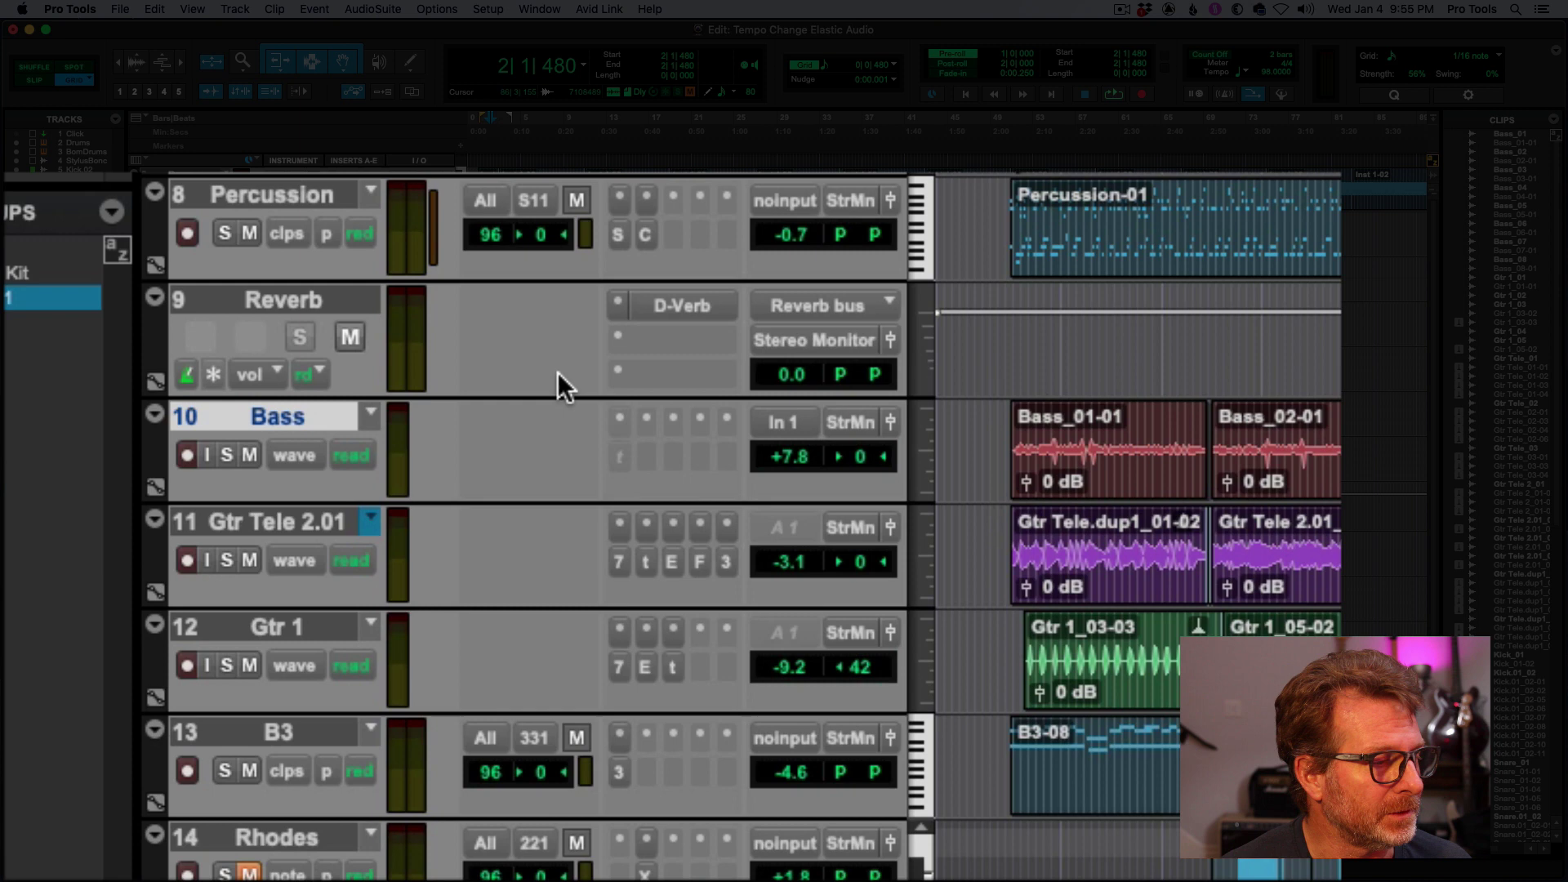
left_click_drag(519, 457, 517, 624)
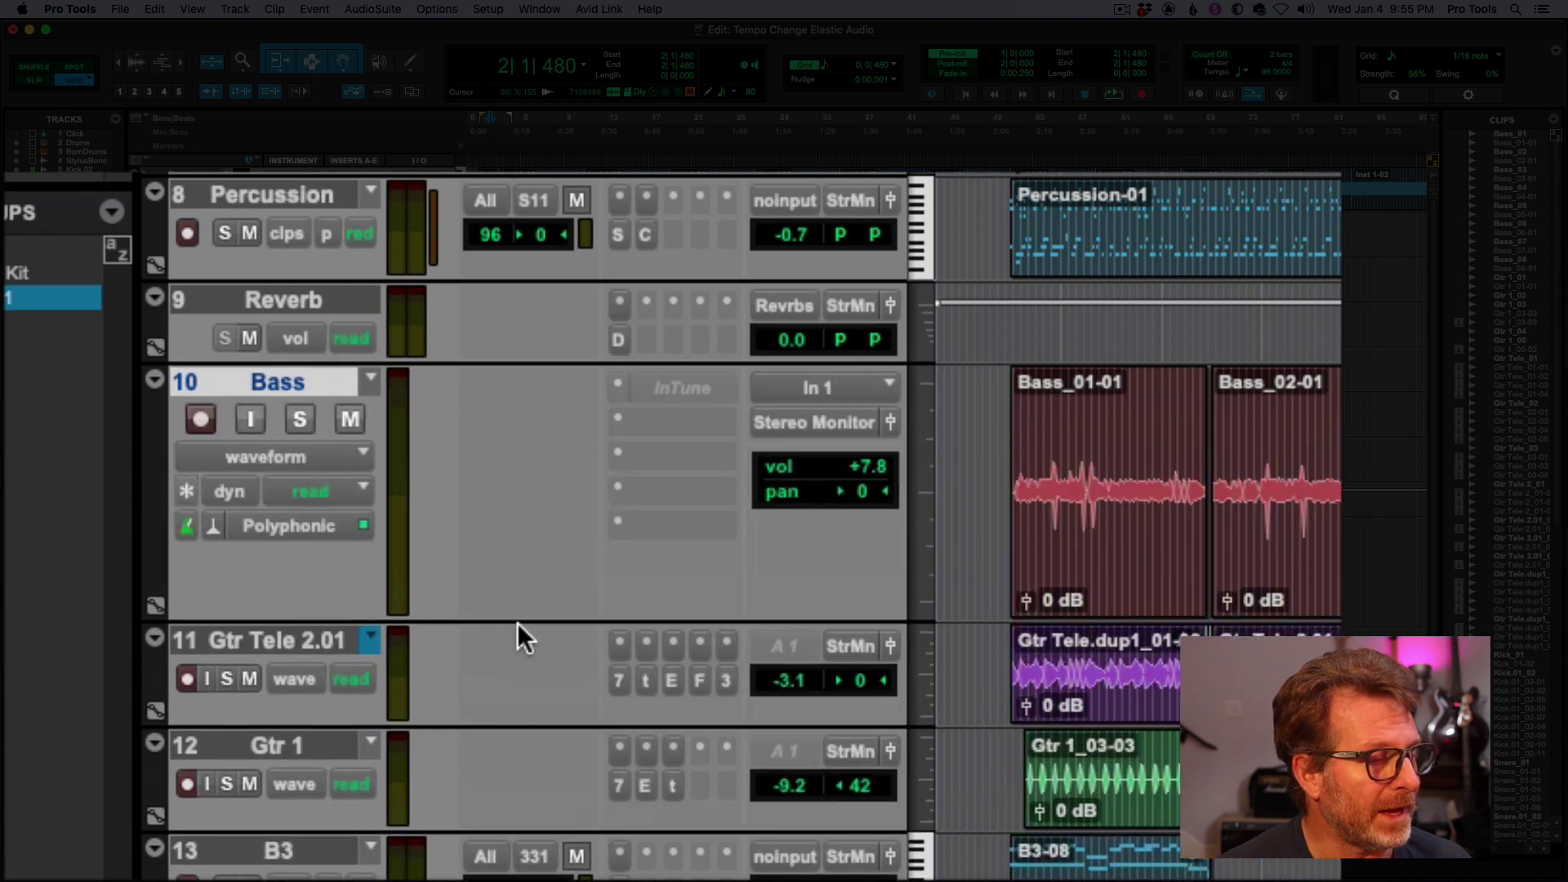
left_click(213, 531)
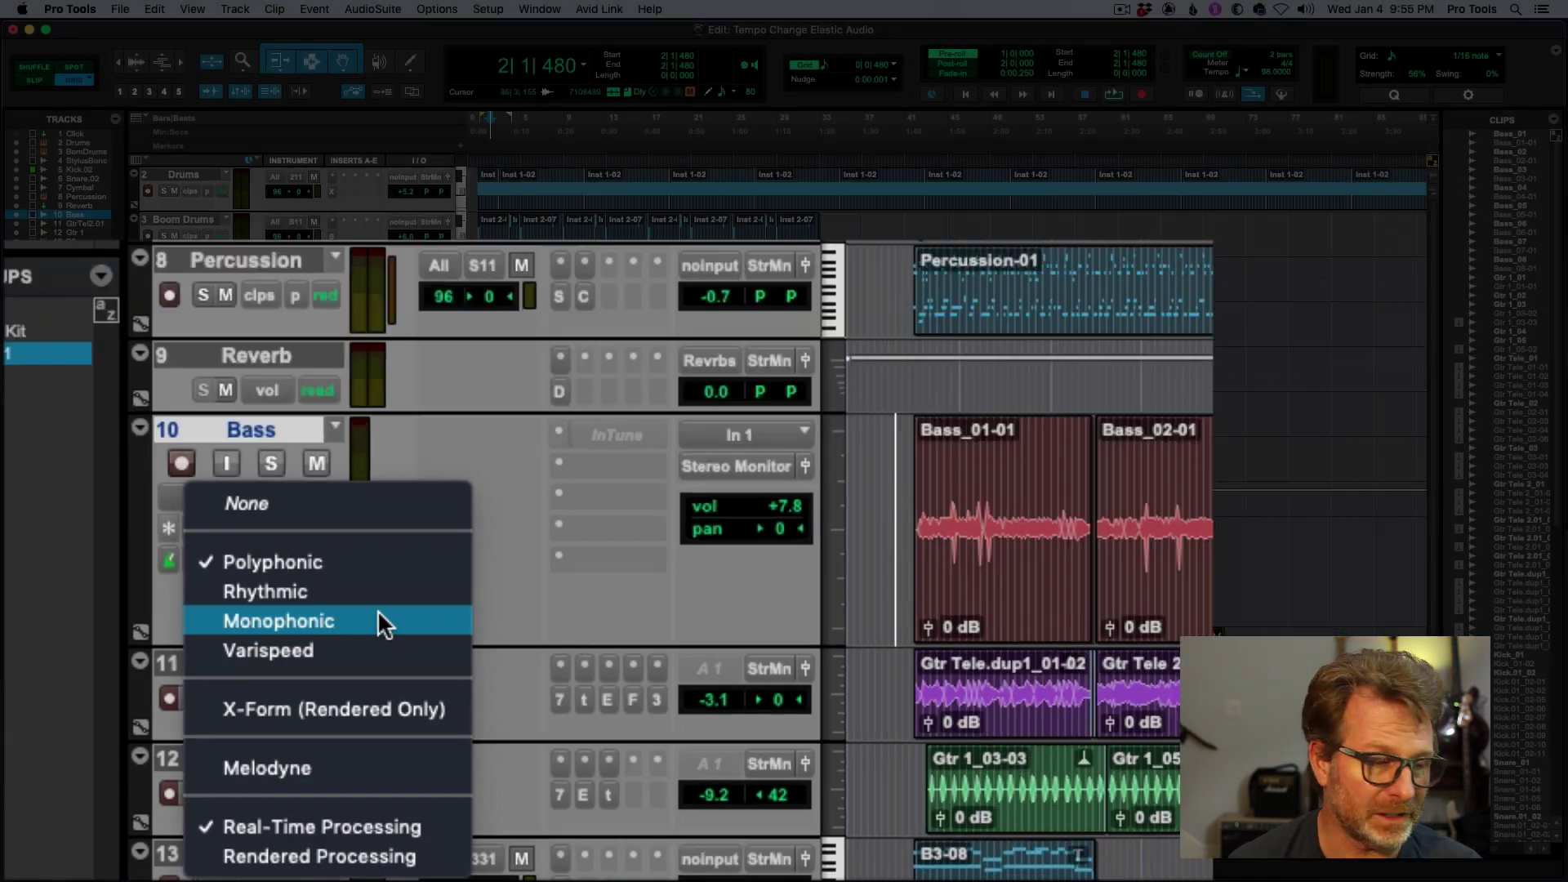
left_click(812, 582)
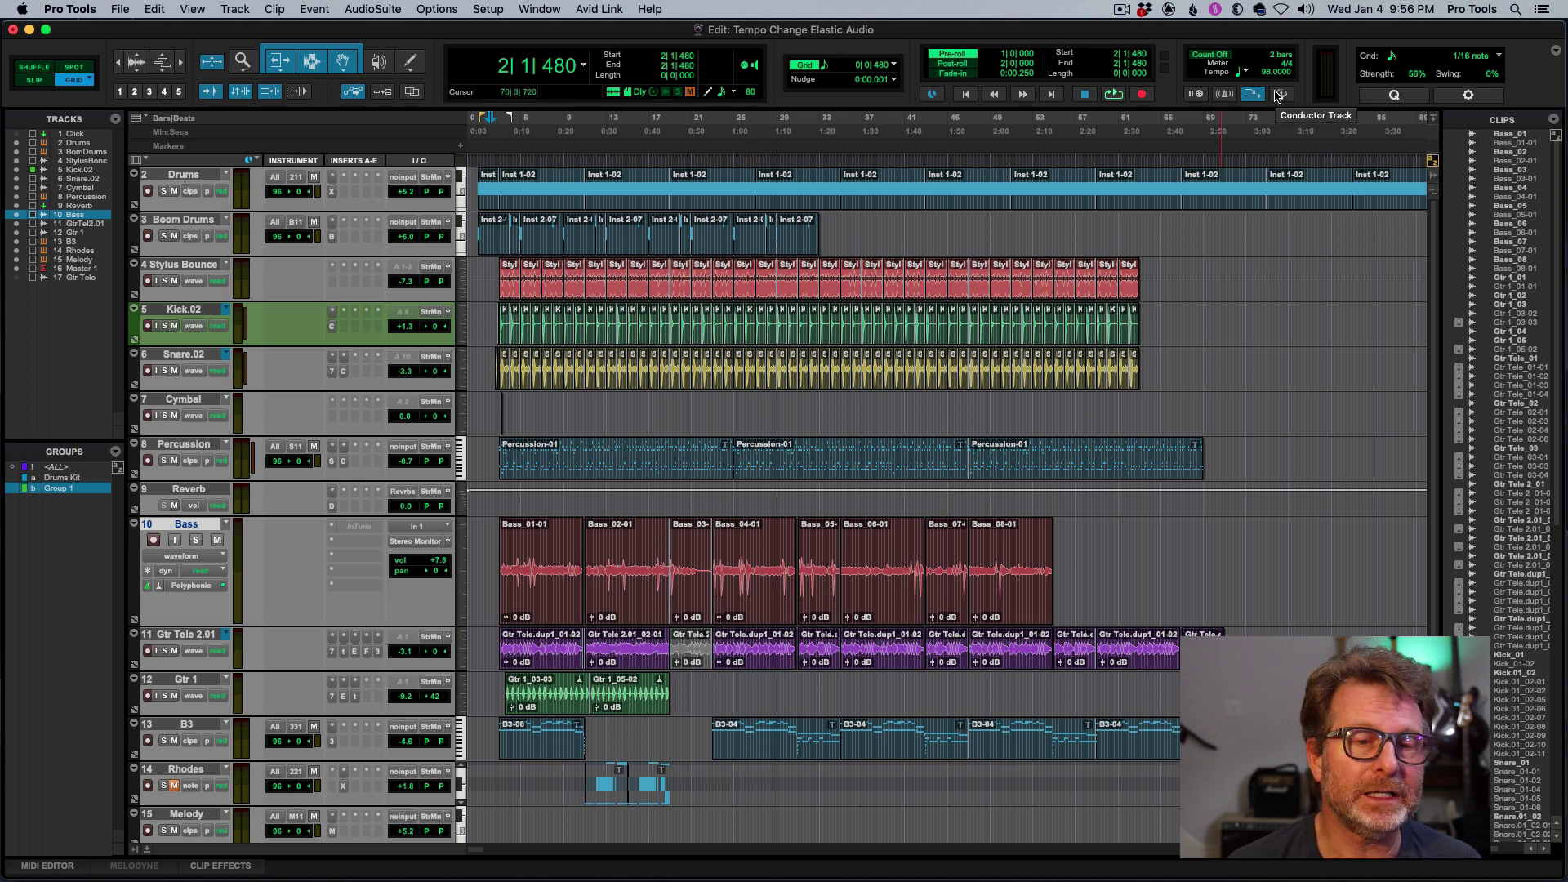
Step: Start playback, change the manual tempo to 108 BPM, then enter 120
key("space")
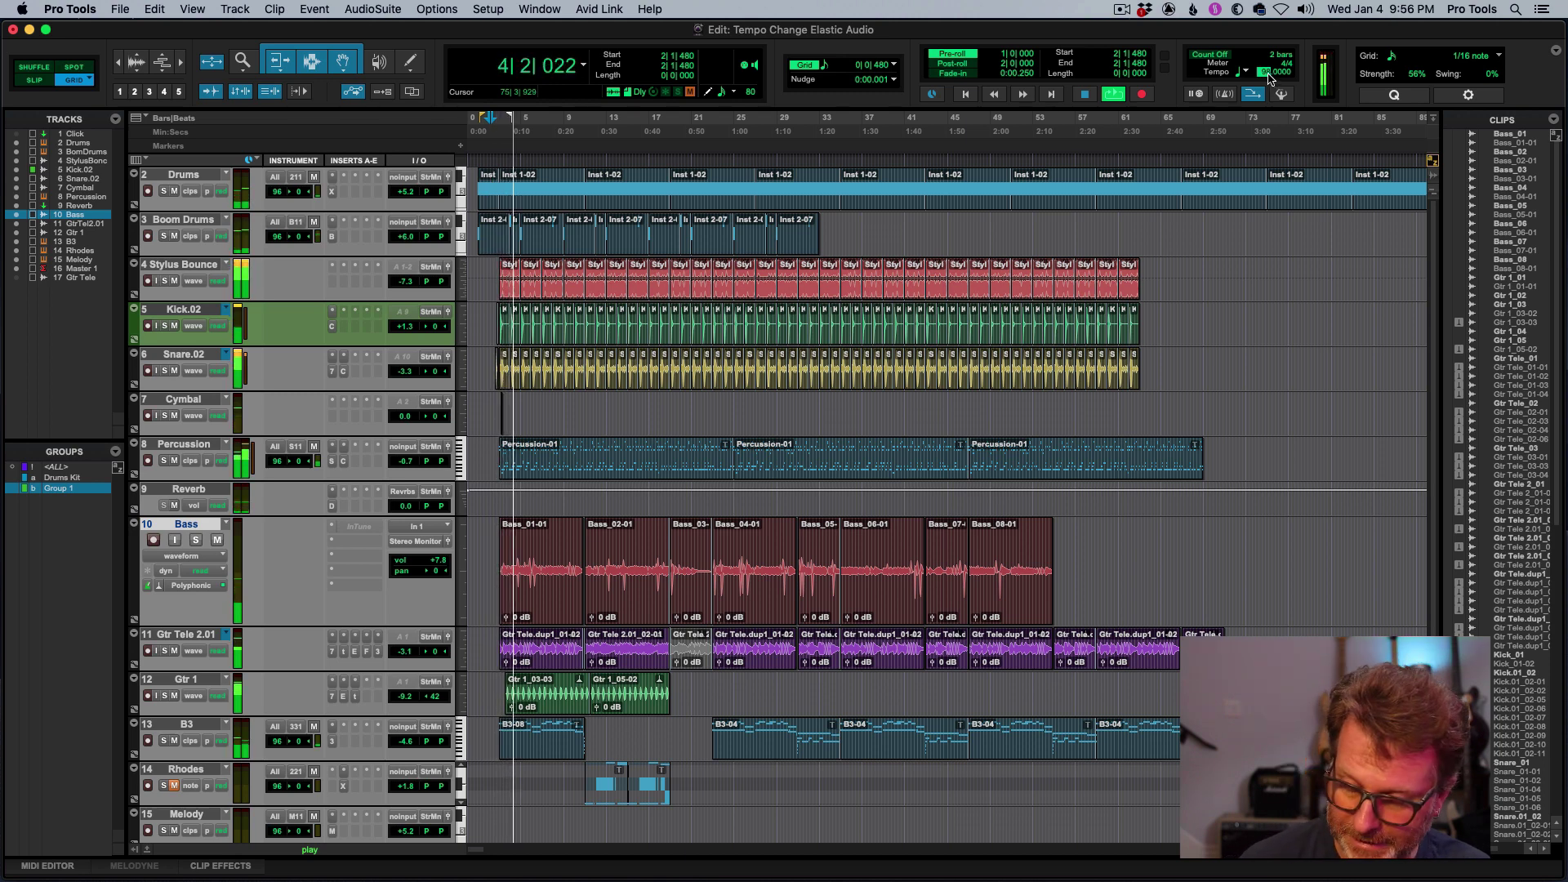
type("108")
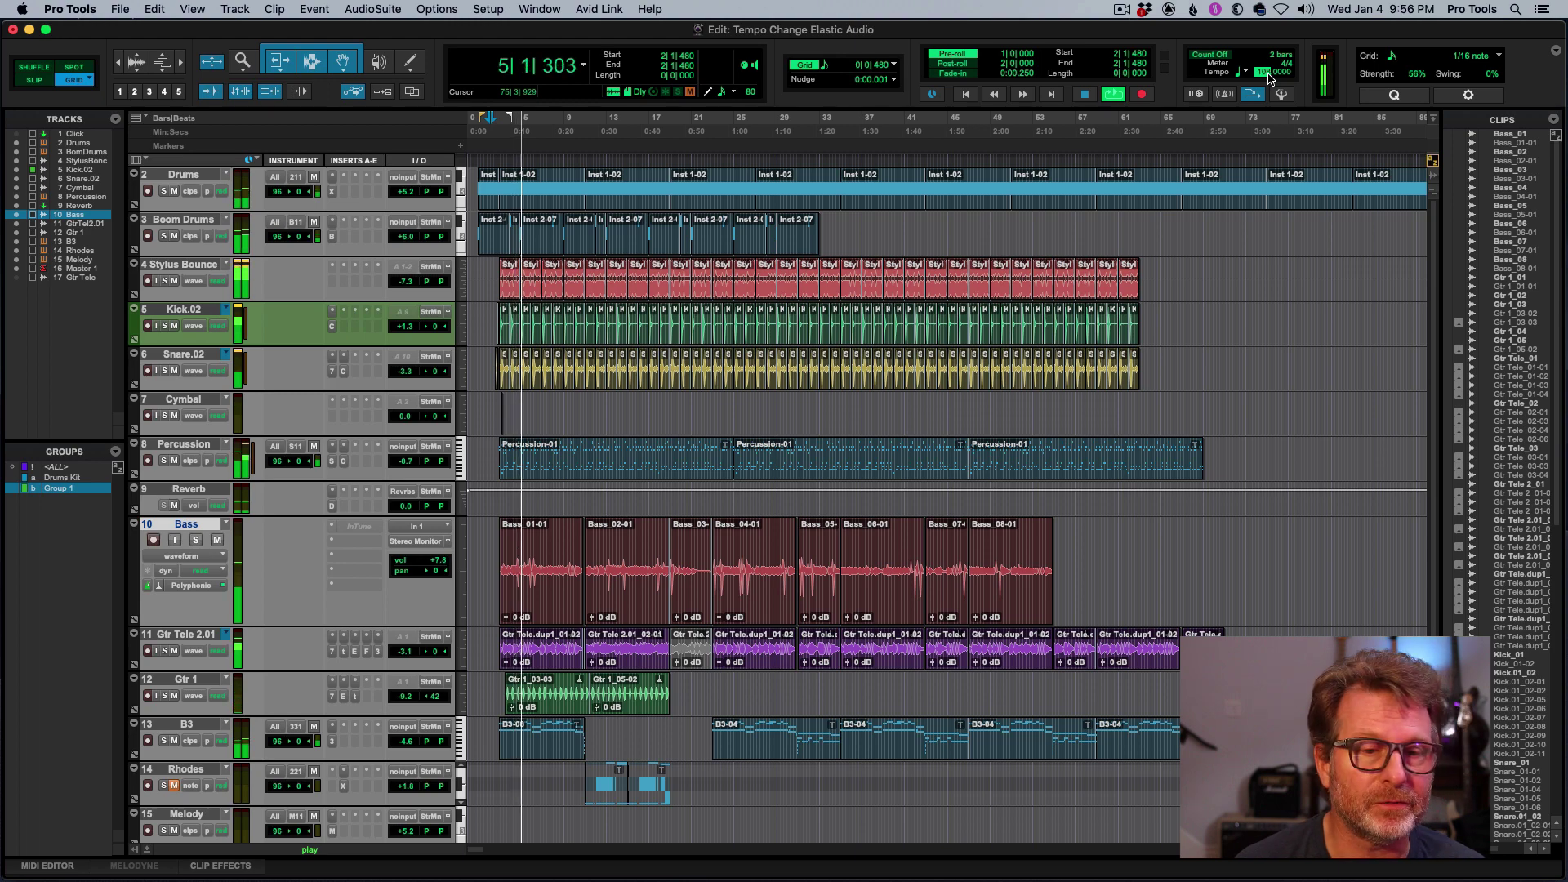
key("Return")
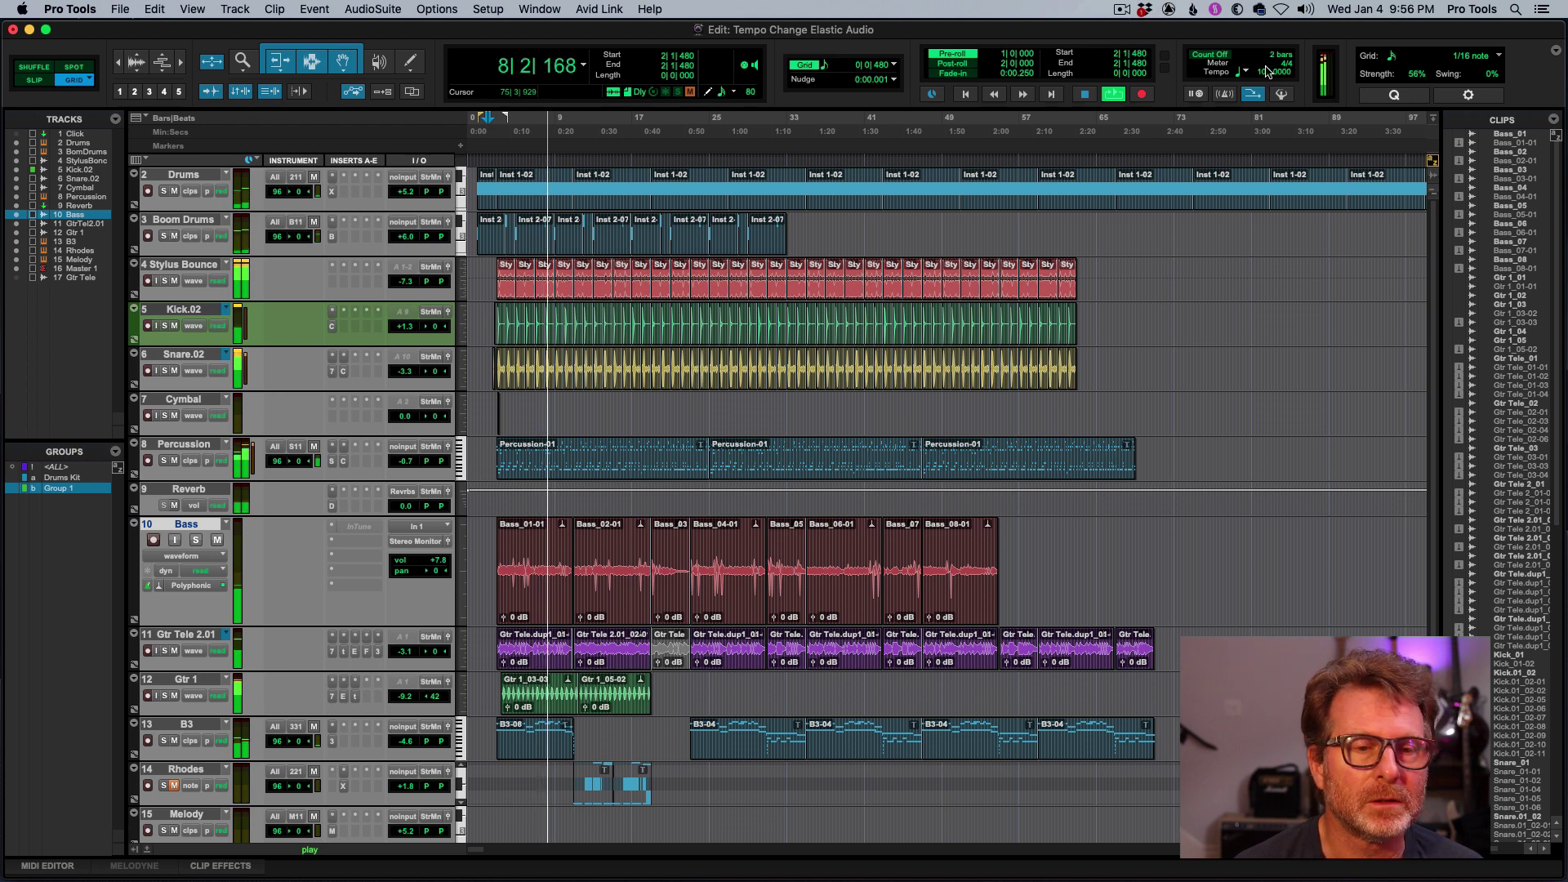
left_click(1265, 73)
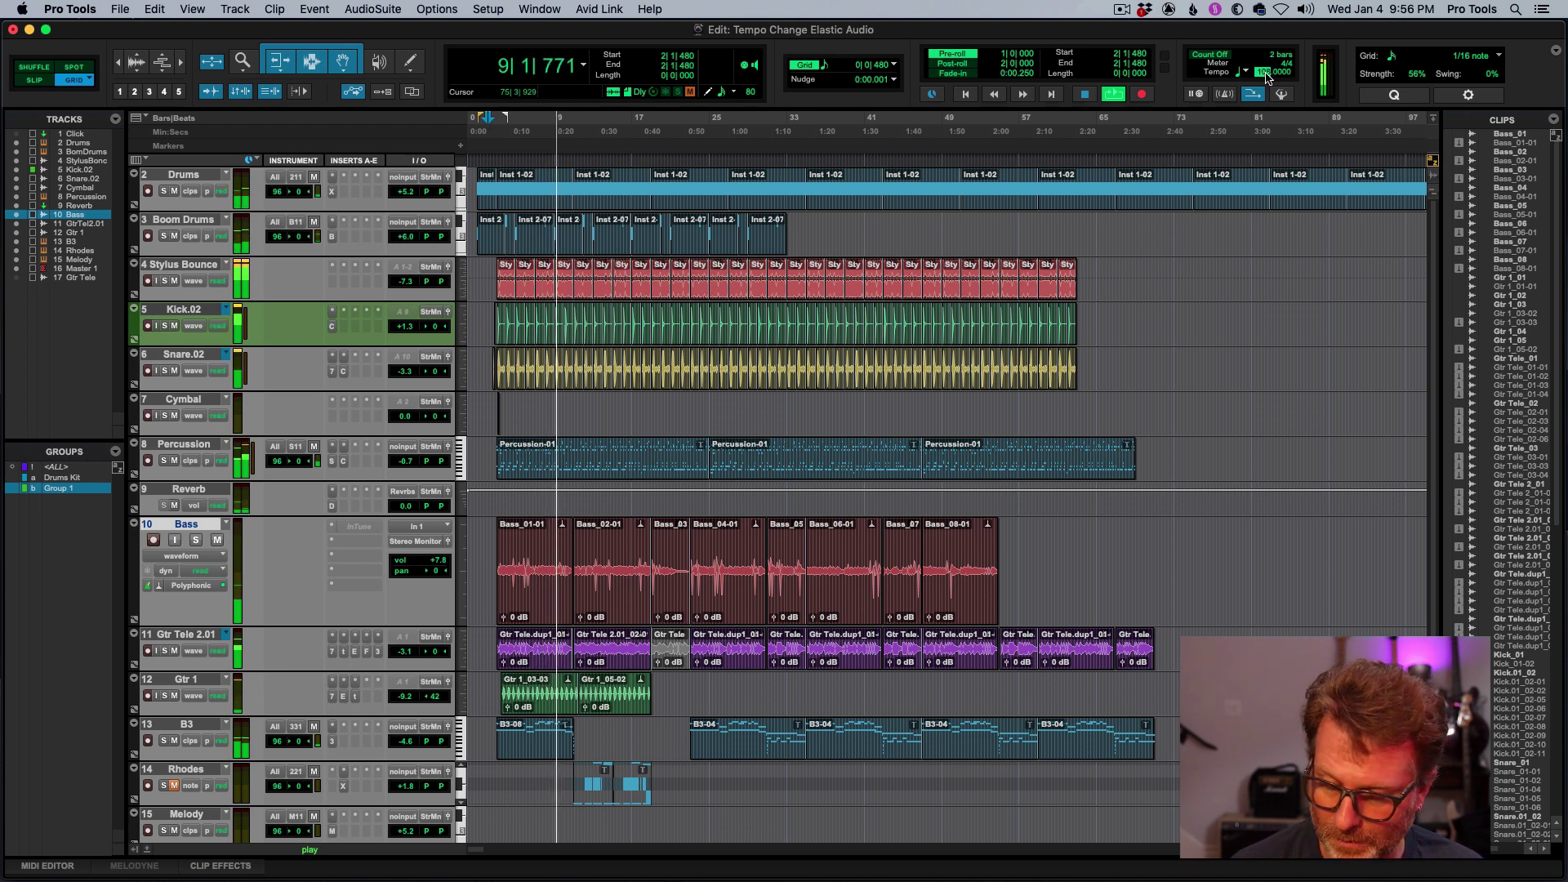
type("120")
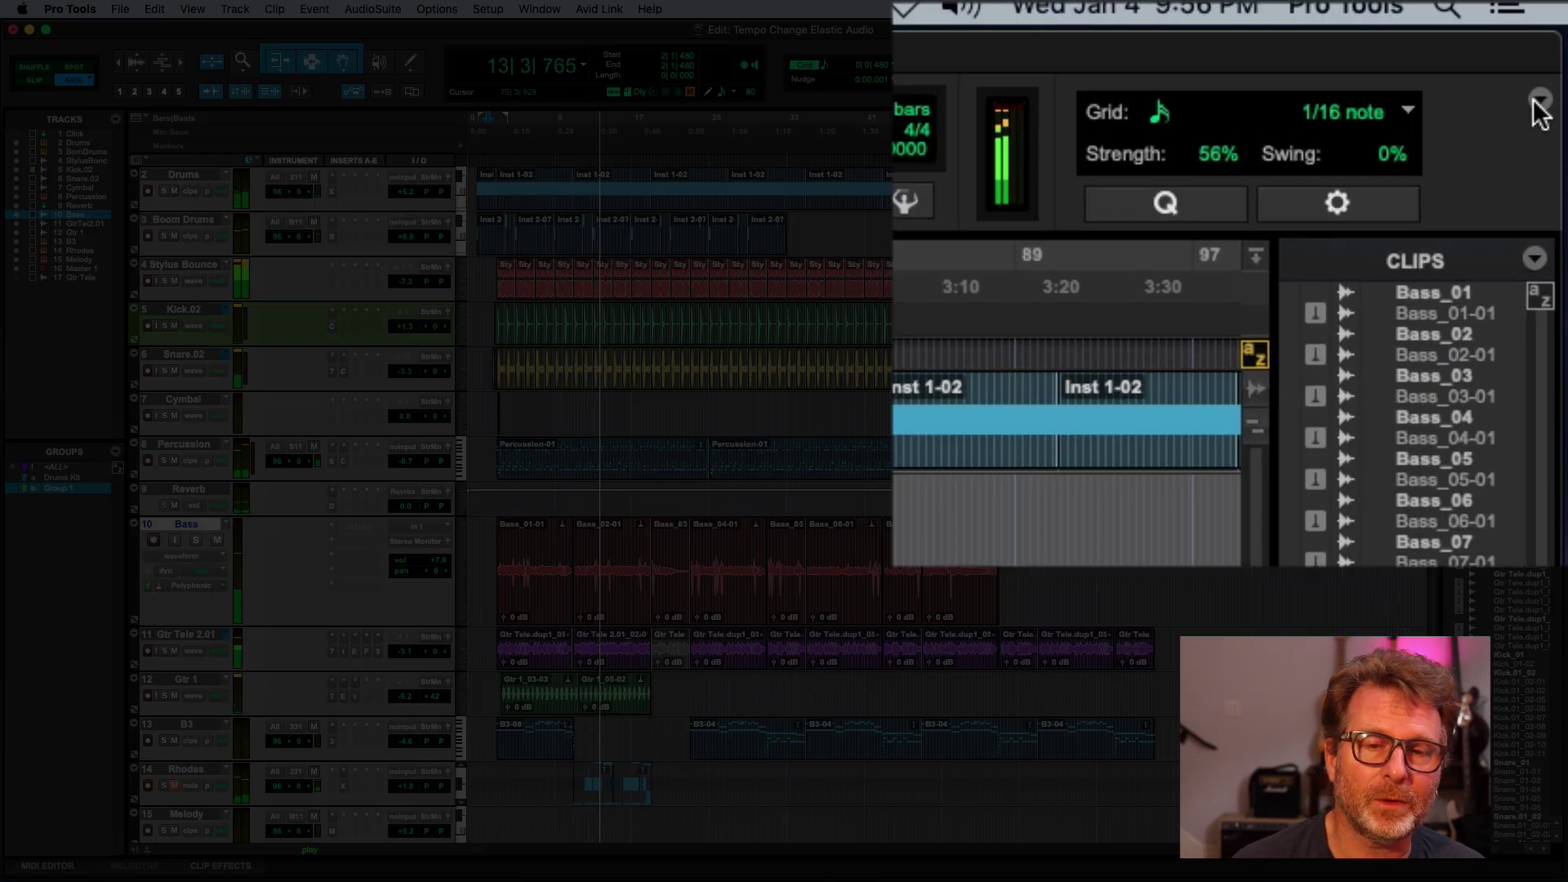
Step: View the toolbar display options (Zoom, Transport, MIDI Controls) and close the menu
left_click(1537, 101)
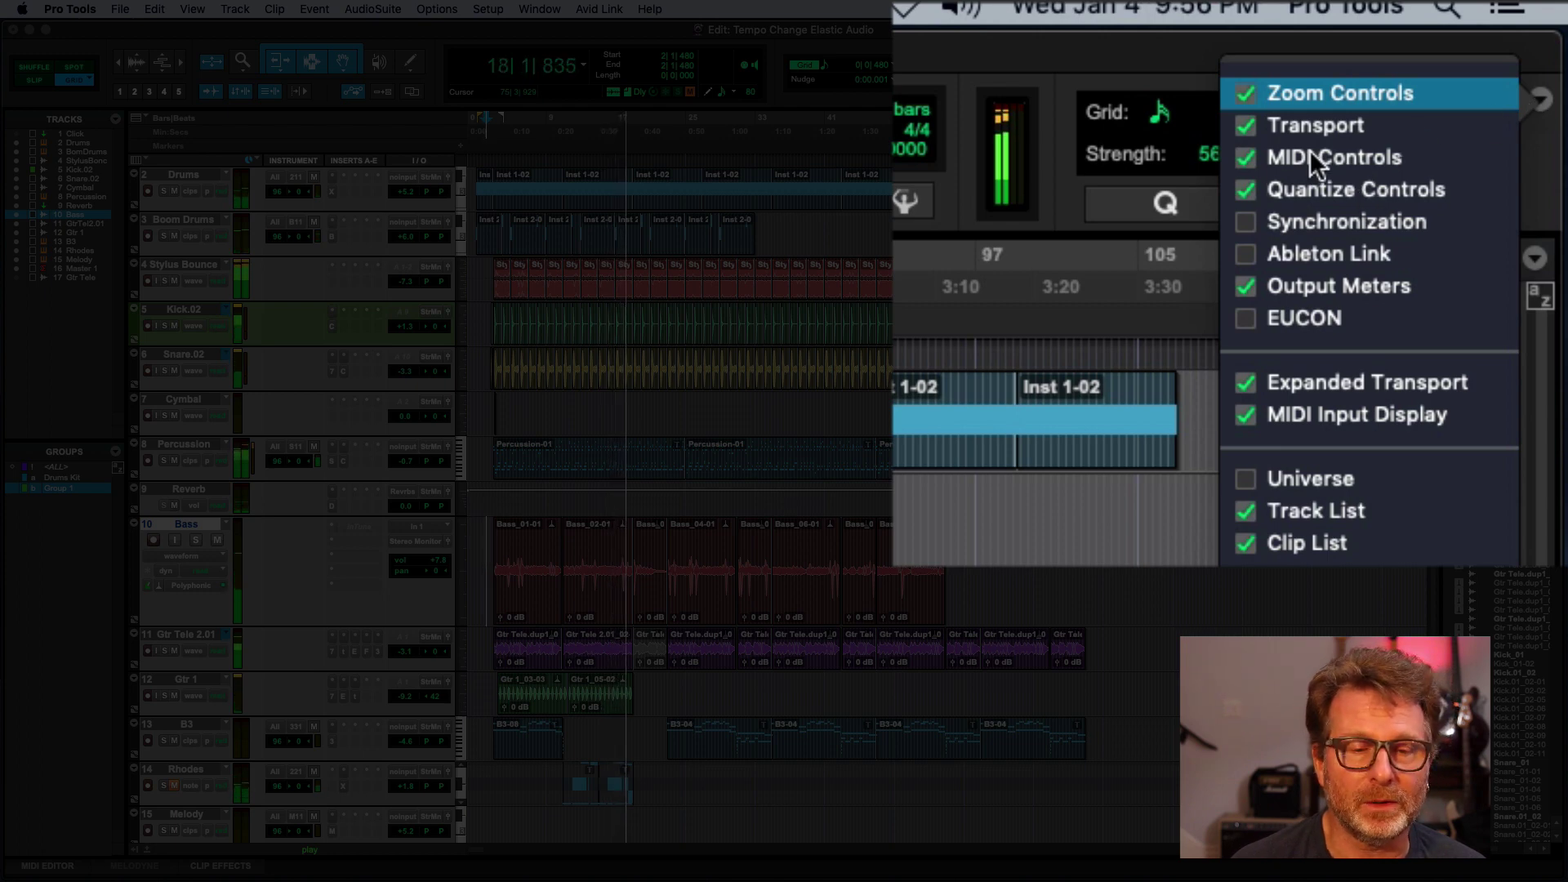
left_click(1262, 87)
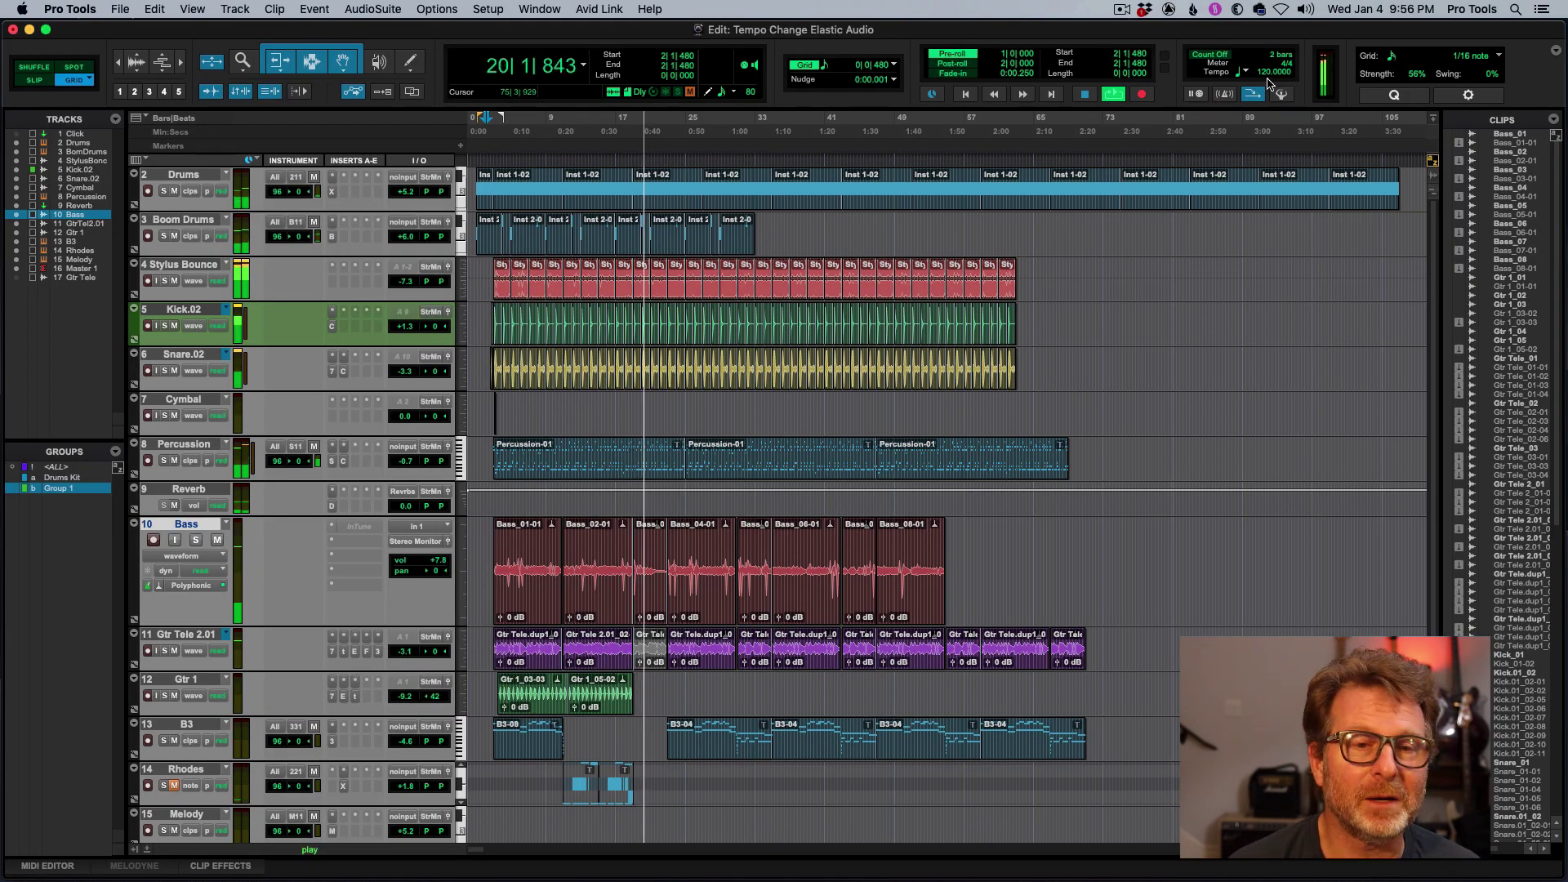
Step: Set the manual tempo to 150 BPM in the transport Tempo field
left_click(1267, 72)
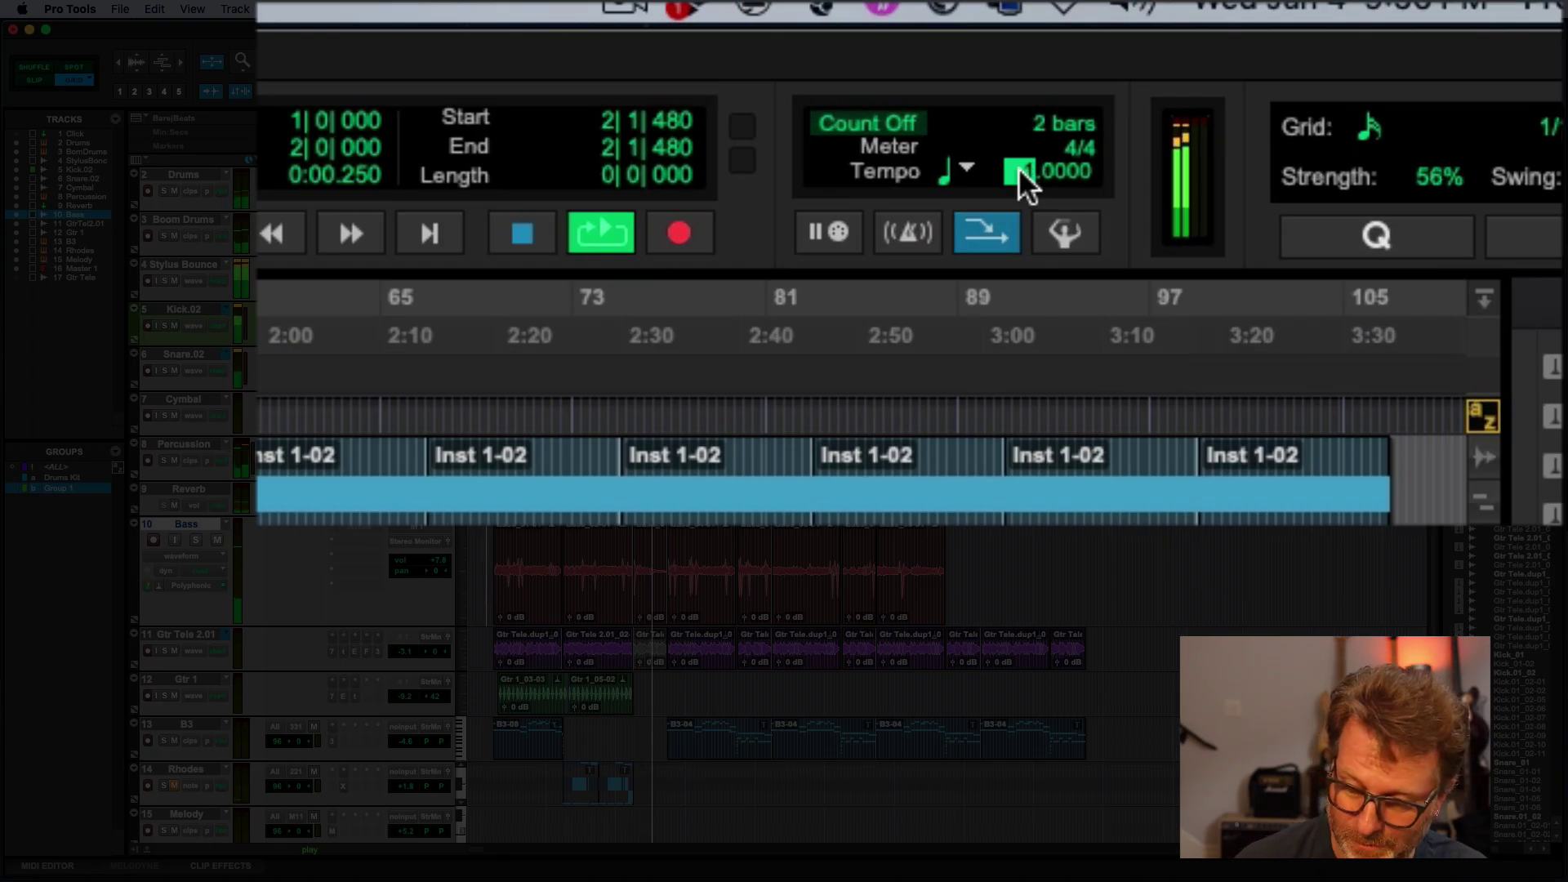
type("150")
key("Return")
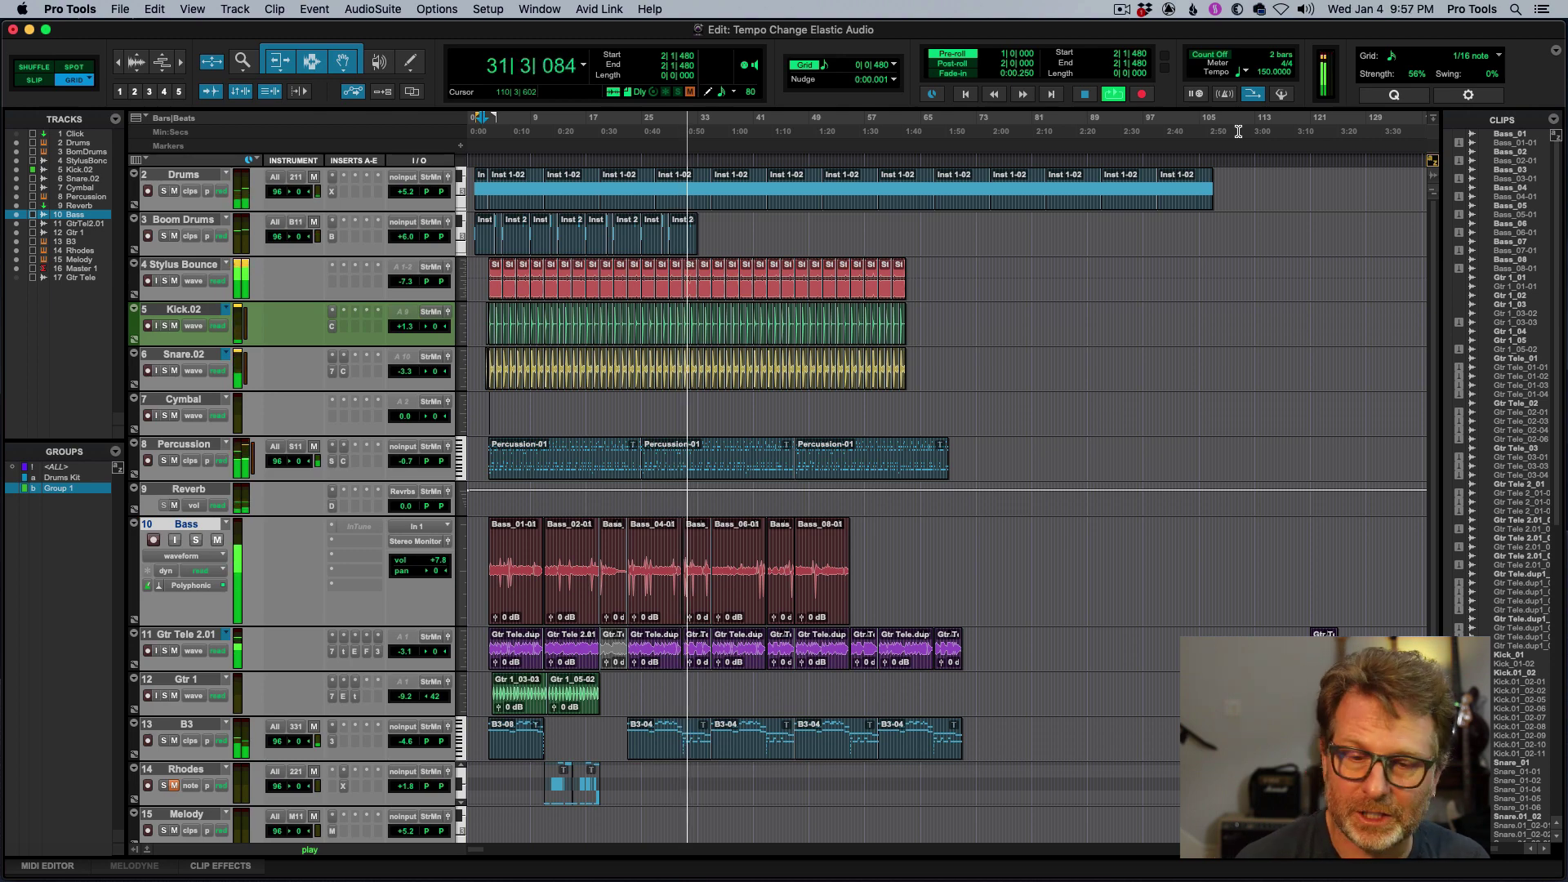
Step: Stop playback, commit the entered tempo, and restart the session from near the start
key("space")
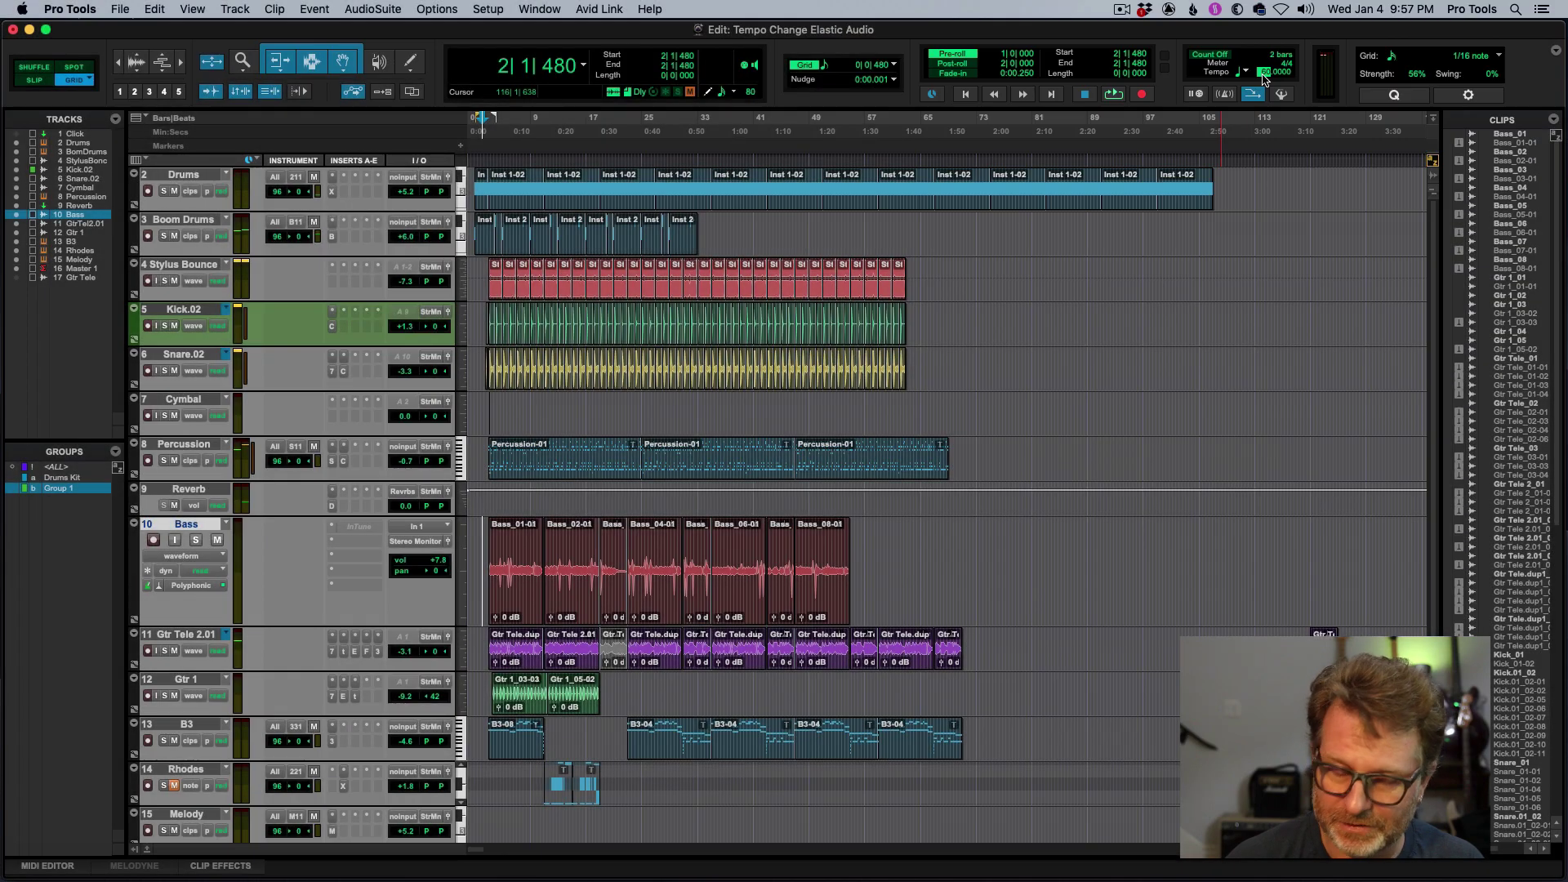
key("Return")
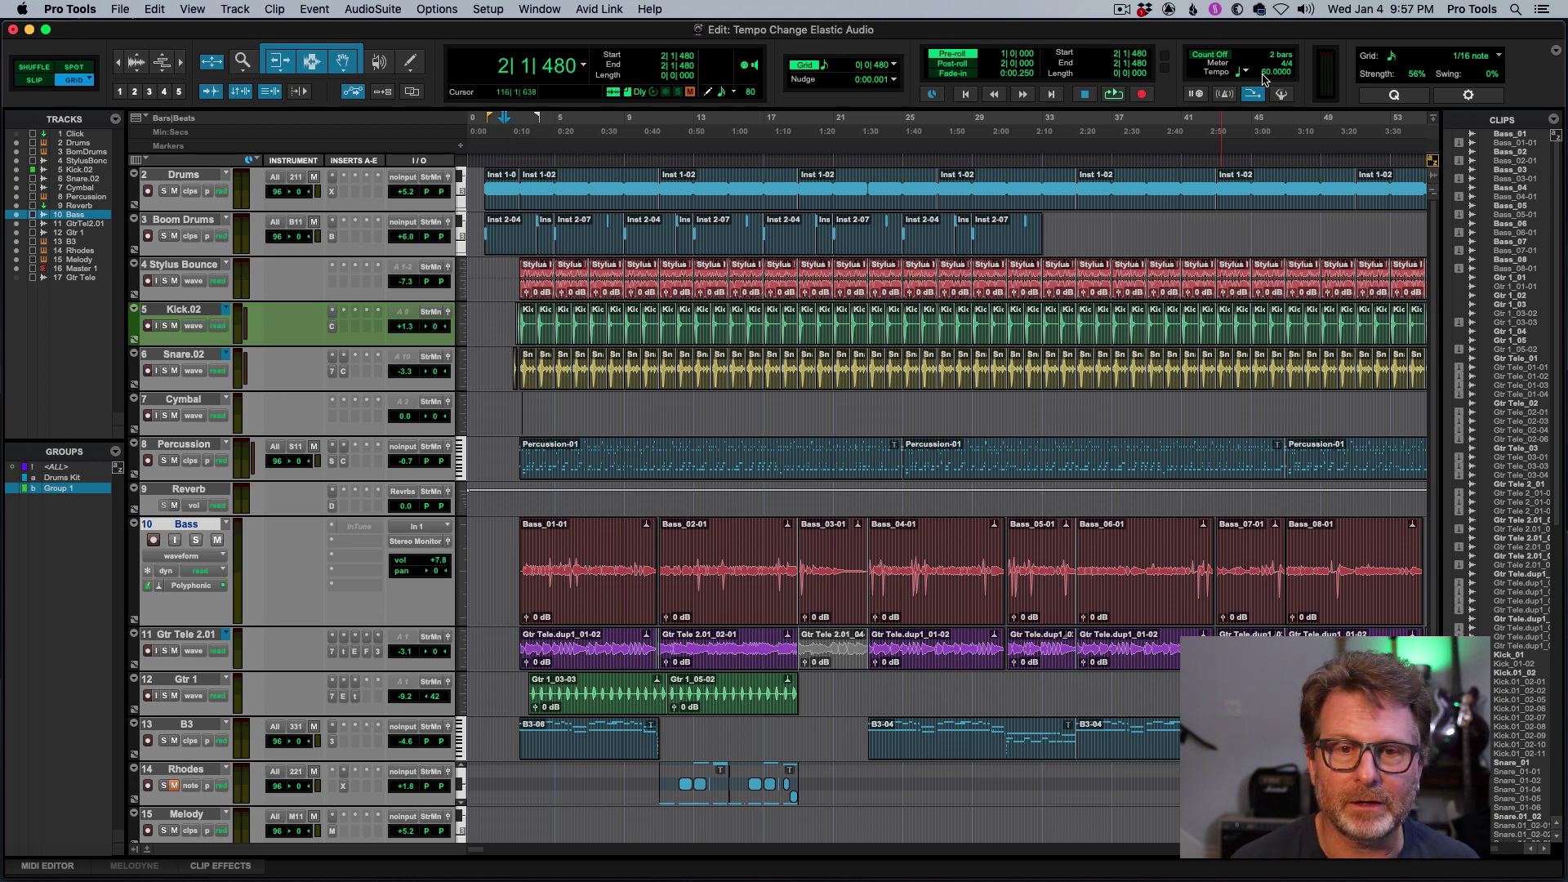
key("space")
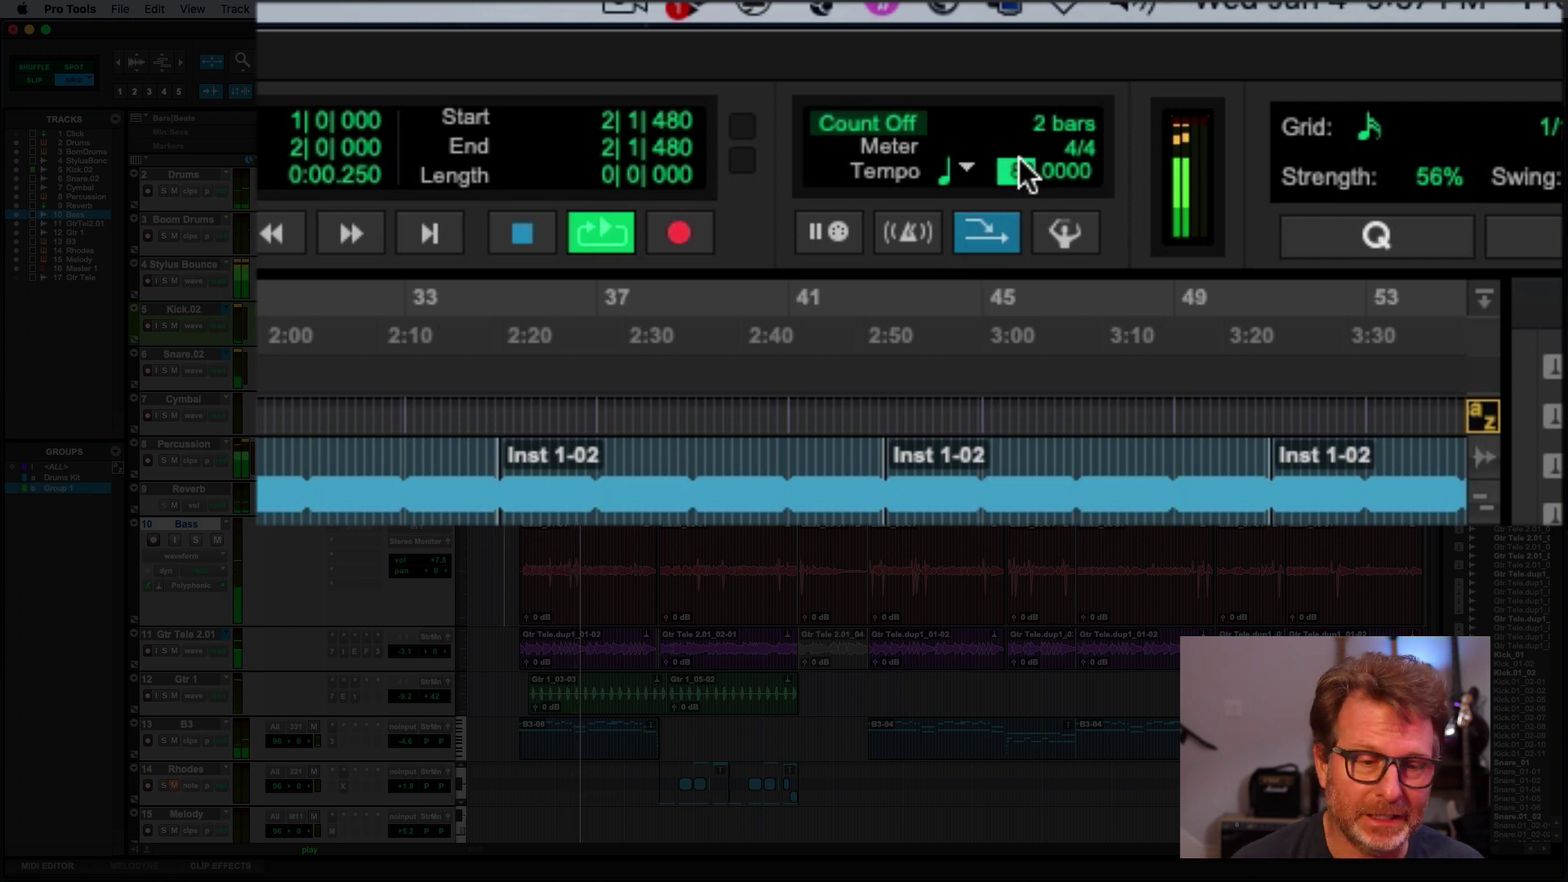
Step: Change the manual tempo to 102 BPM while playing, then stop playback
key("Return")
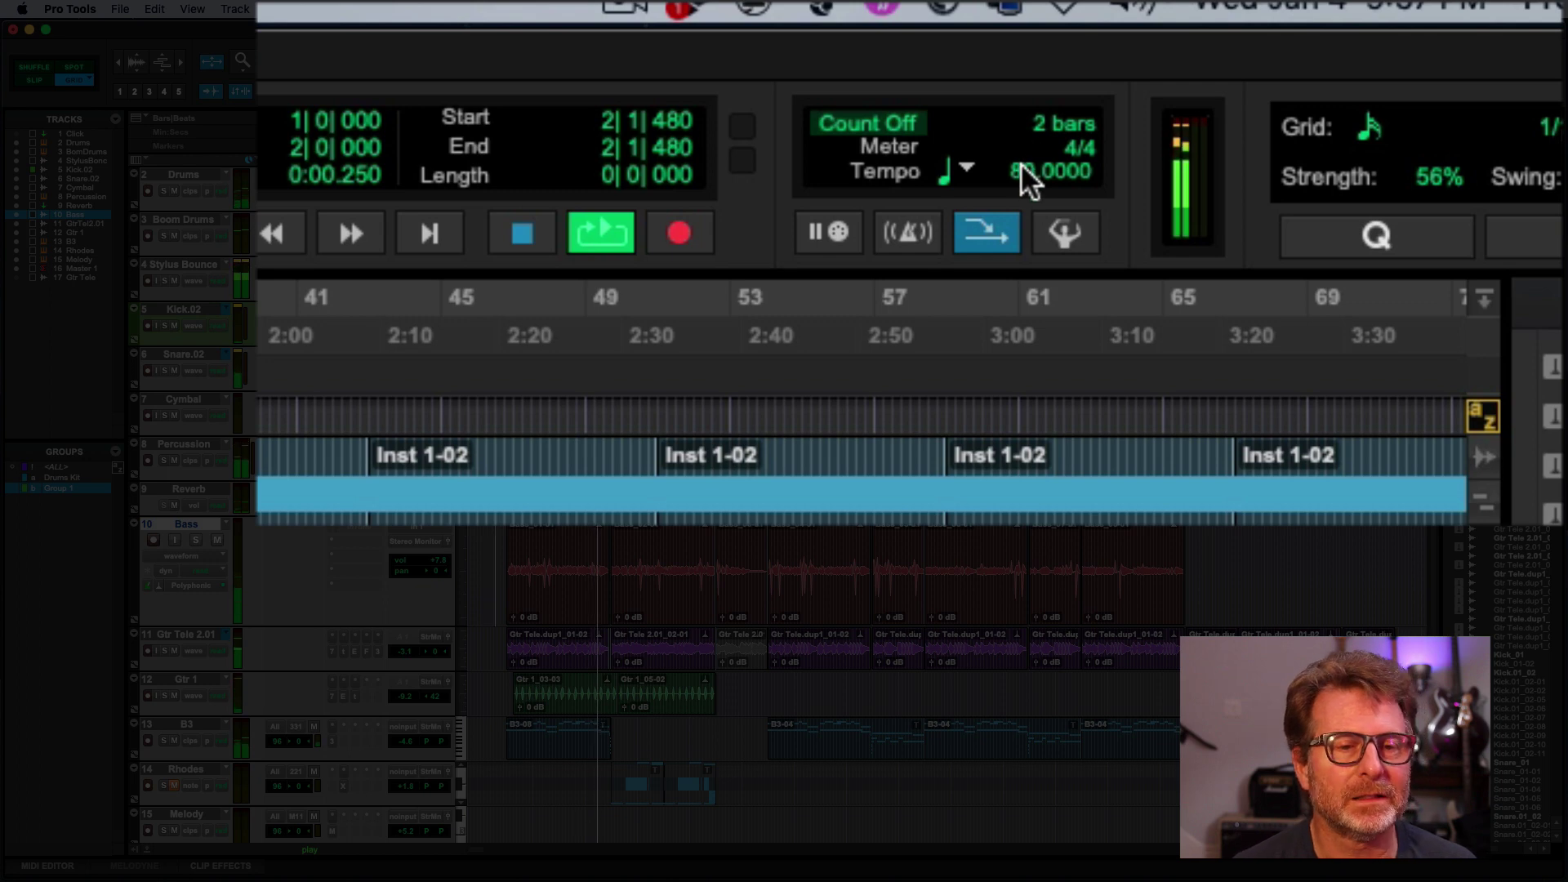
left_click(1021, 167)
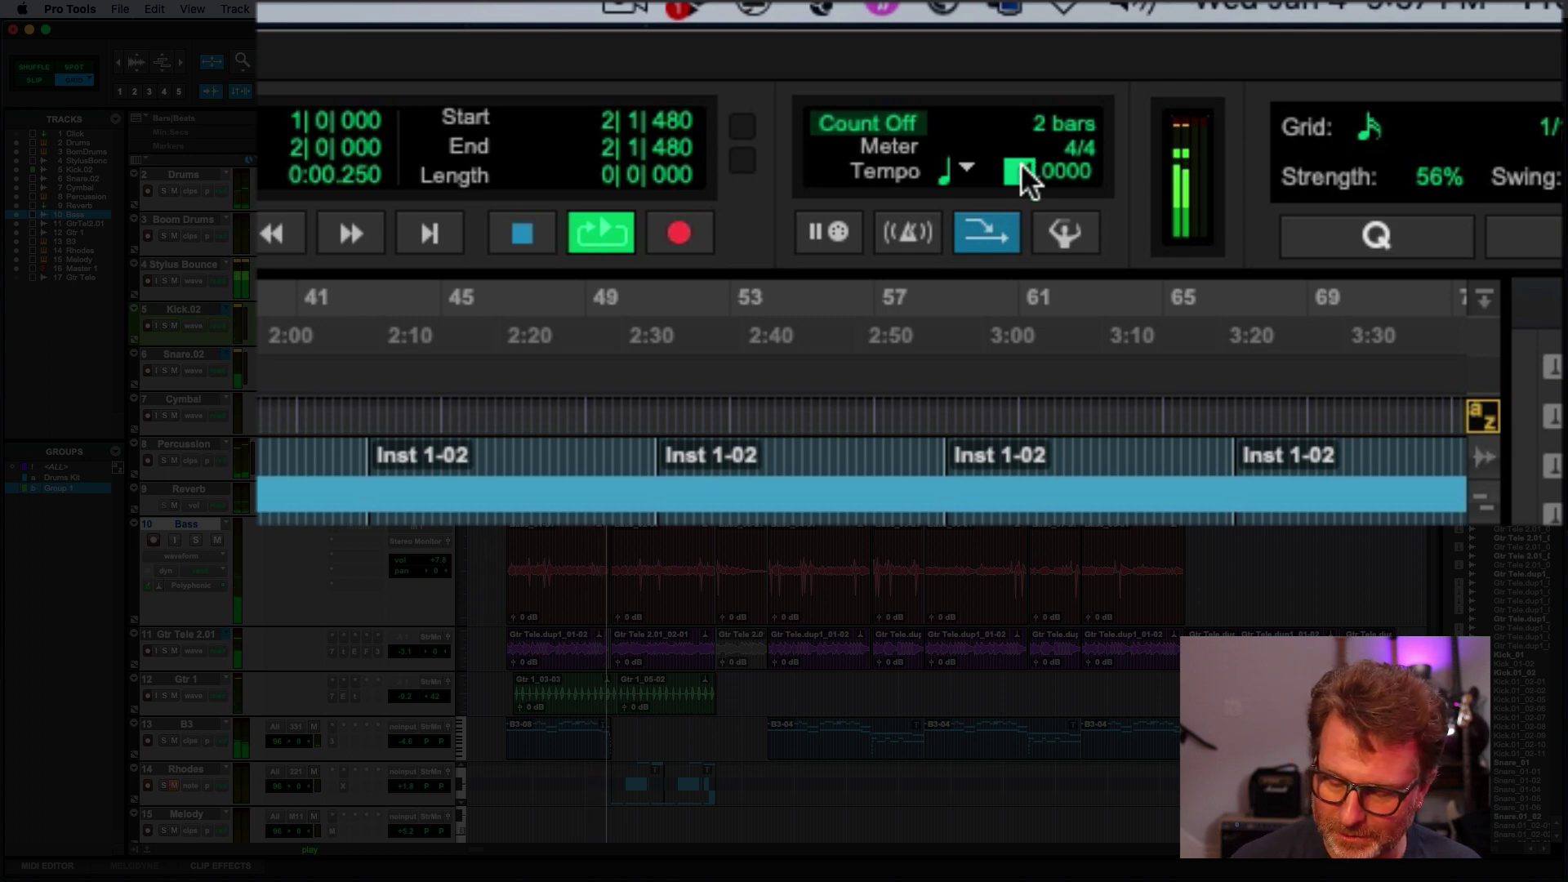
type("102")
key("Return")
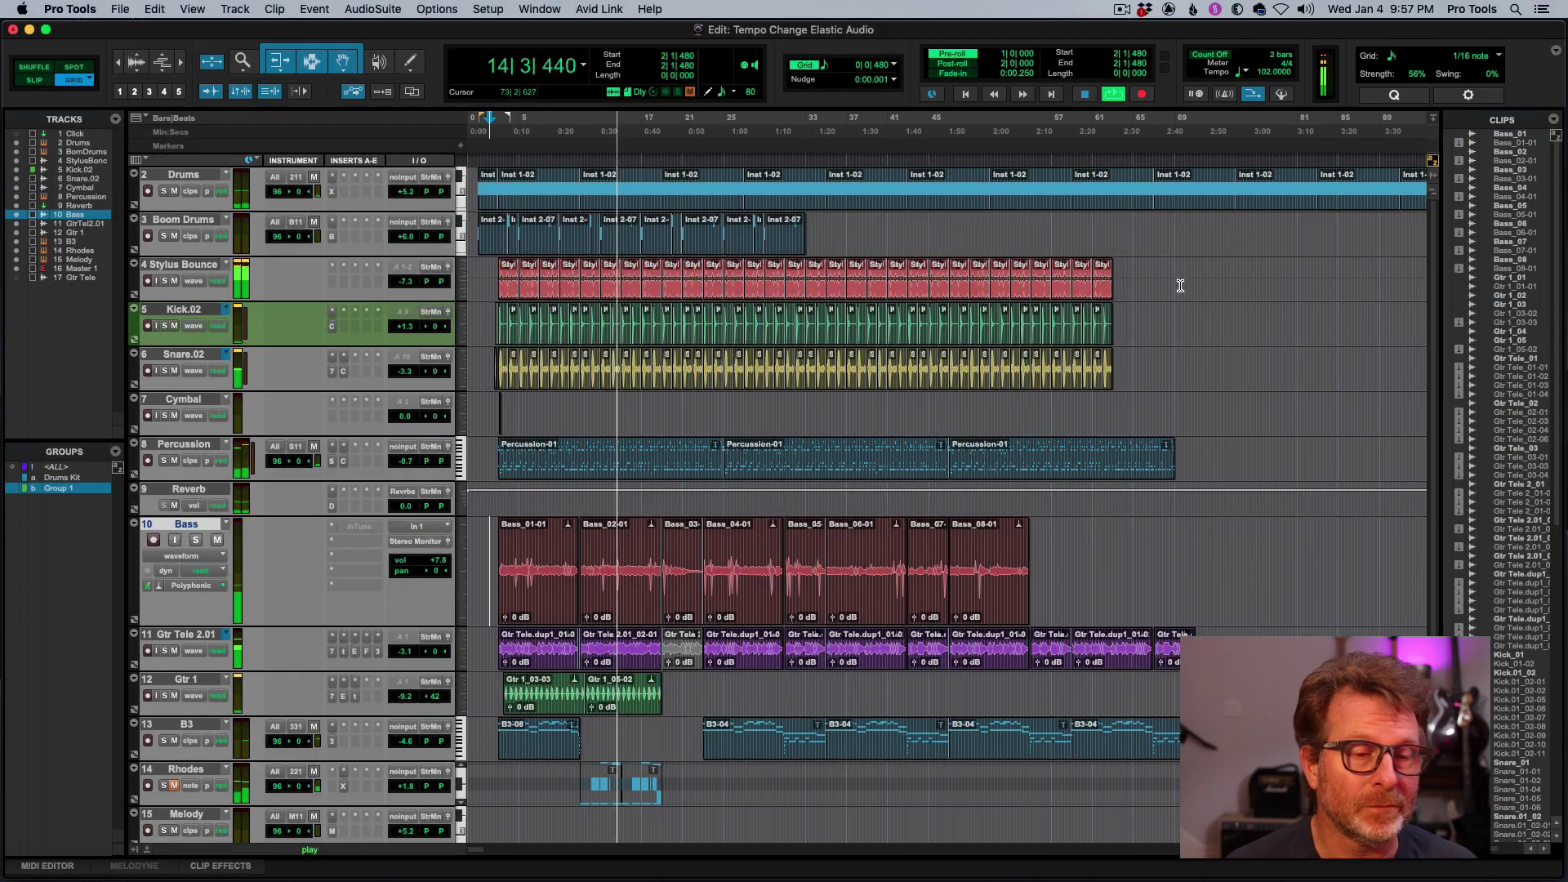
key("space")
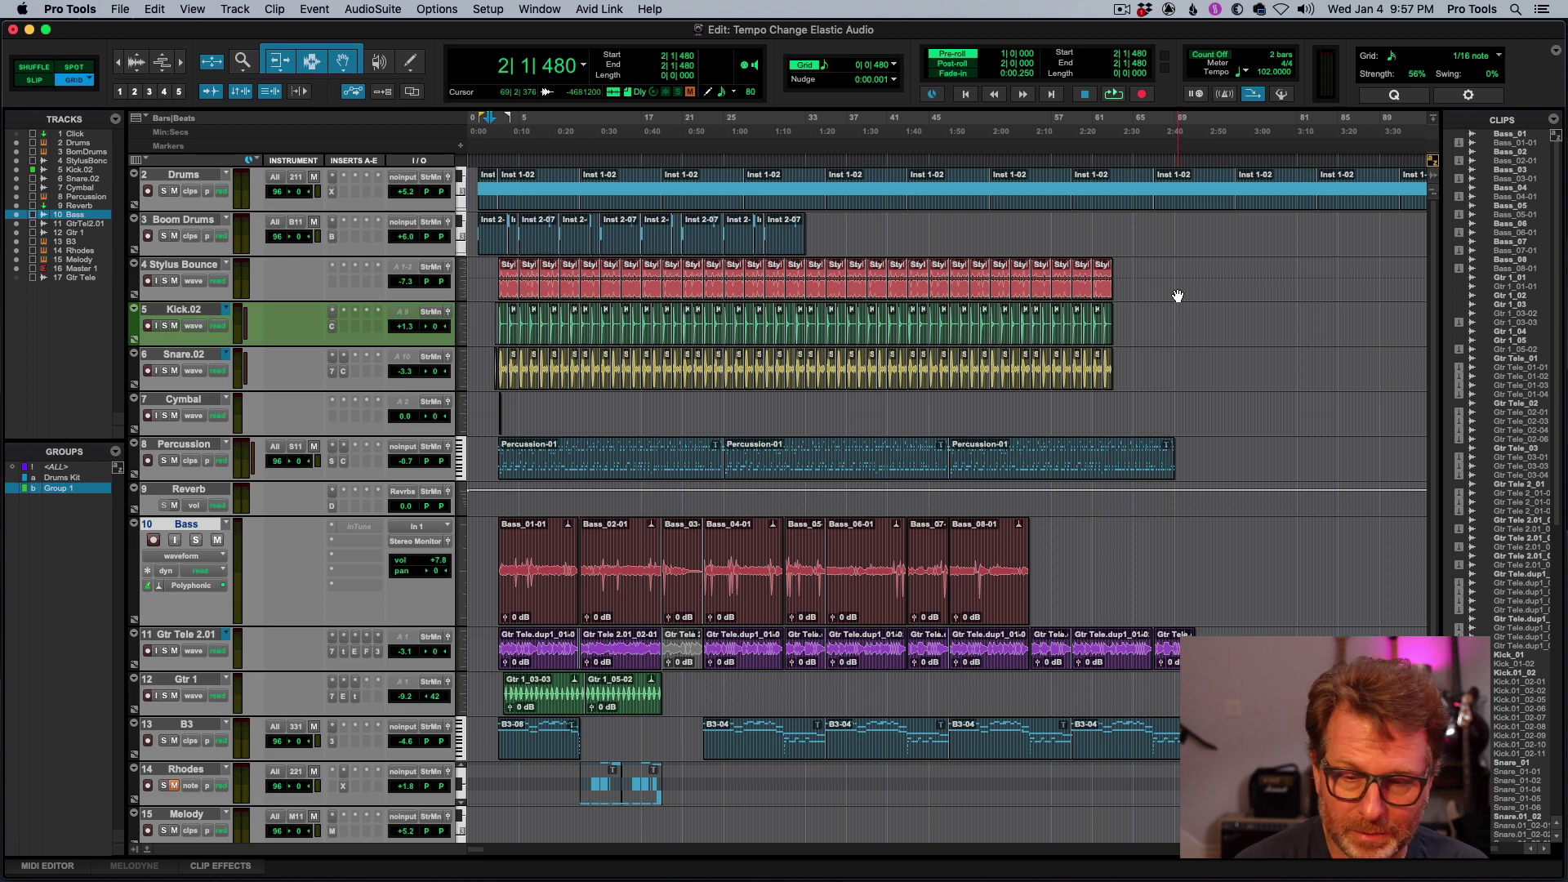
Step: Show the Tempo ruler and expand it into a tempo graph
left_click(137, 121)
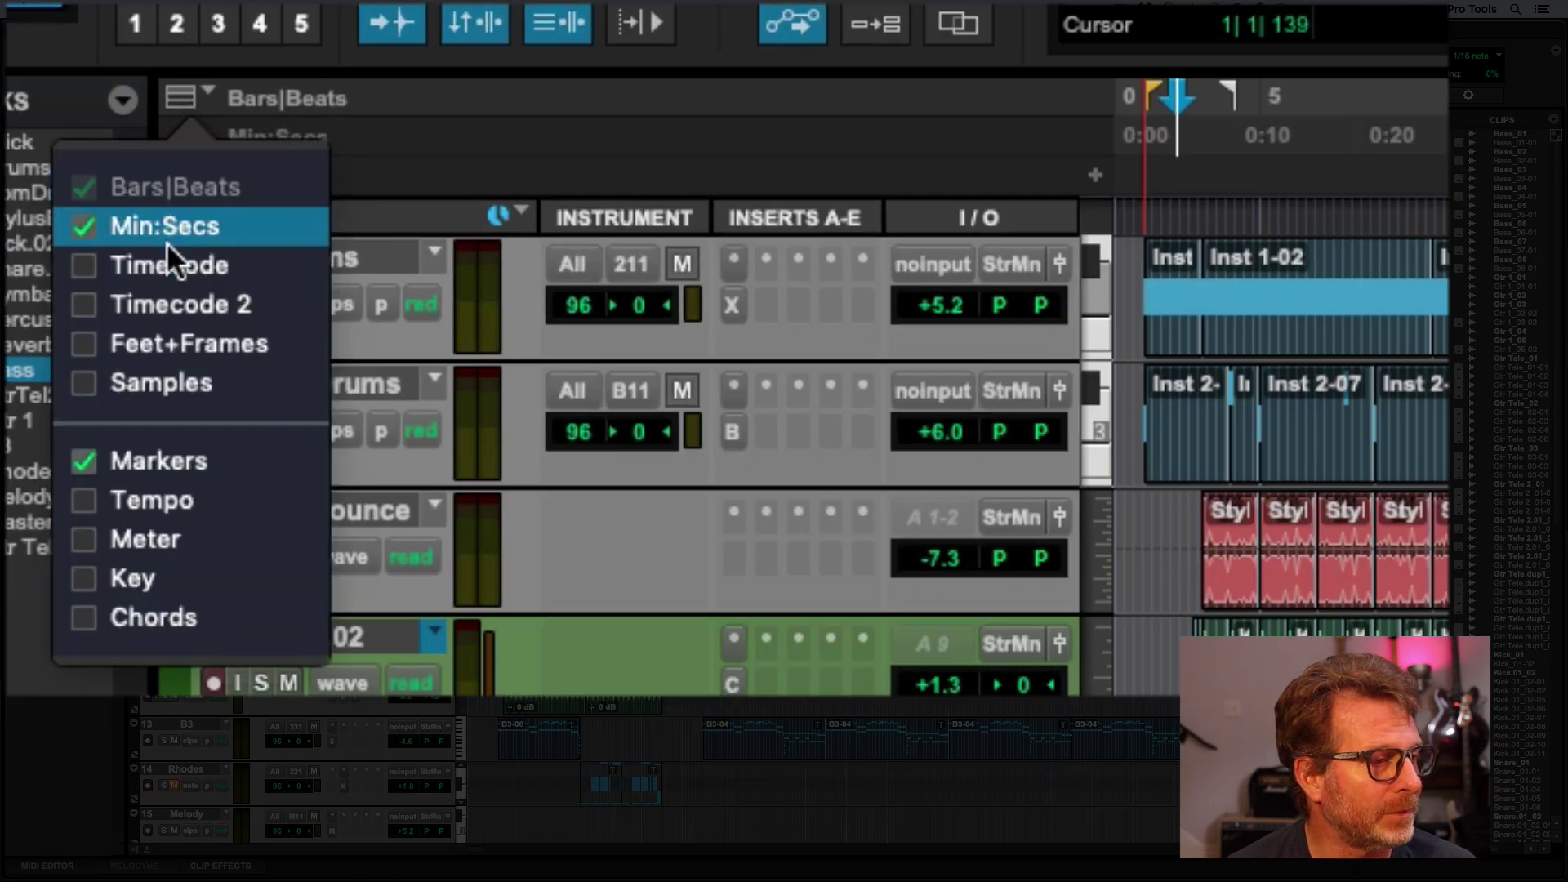
left_click(75, 503)
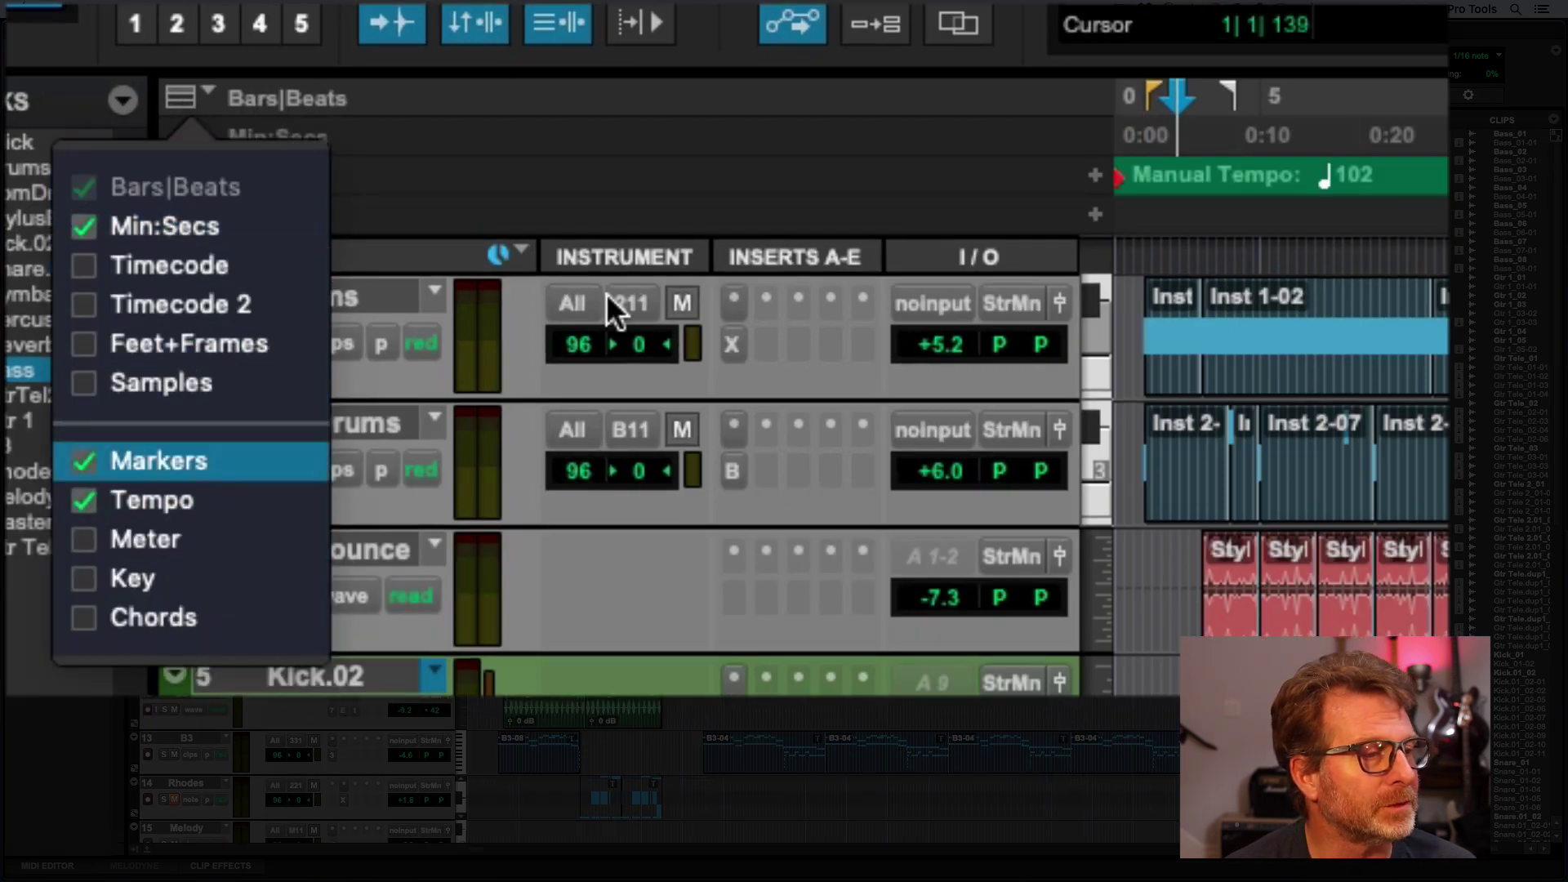
left_click(751, 148)
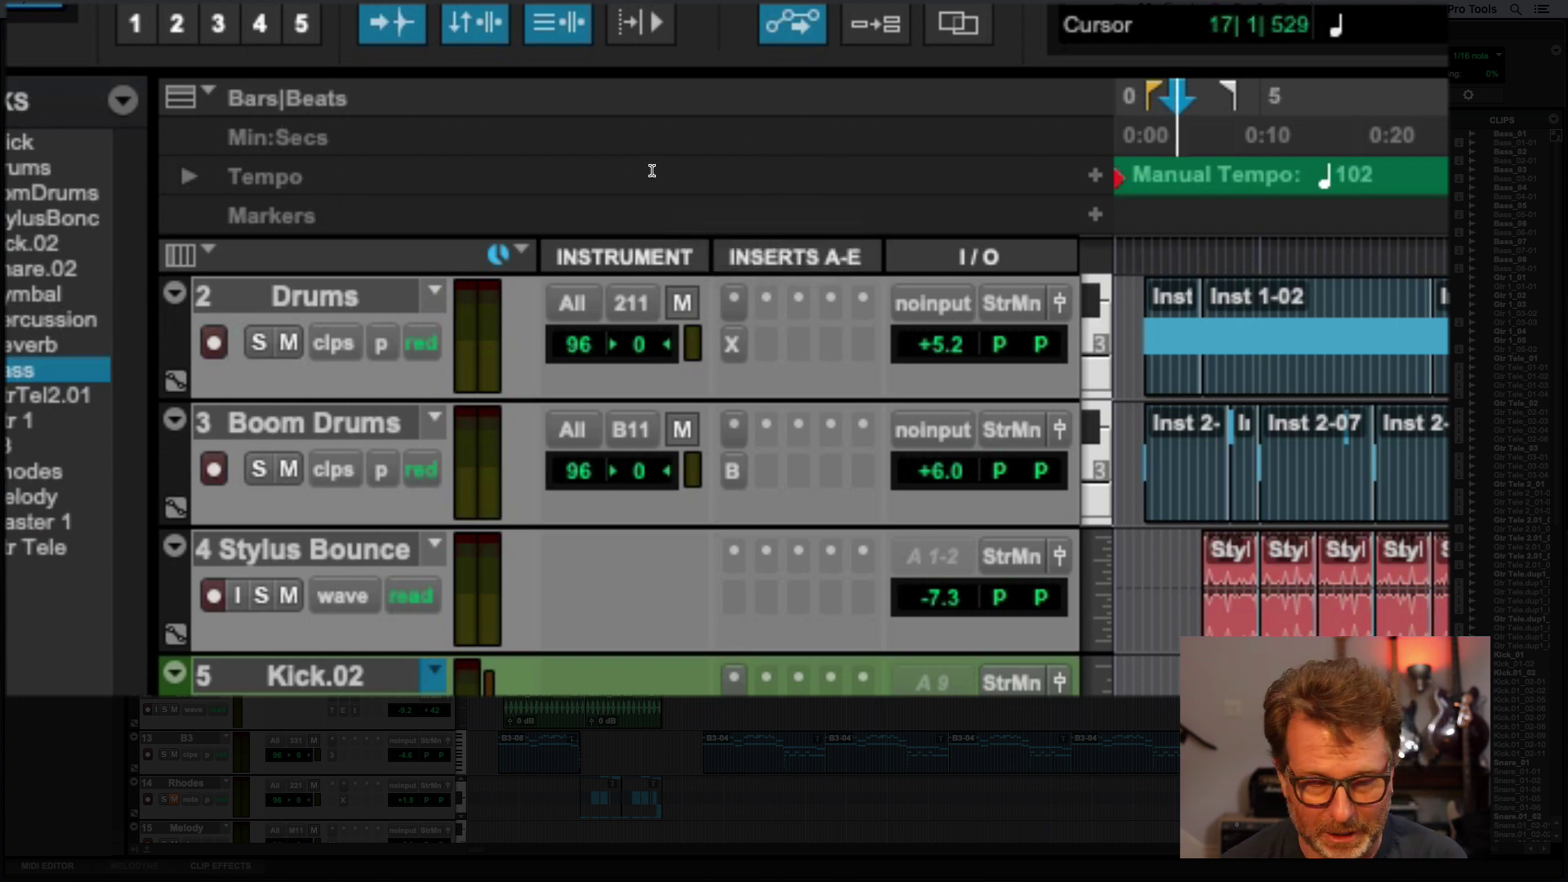
left_click(188, 175)
Step: Raise the tempo graph range to 150 BPM, make the lane taller, and select the Pencil tool
left_click(1138, 424)
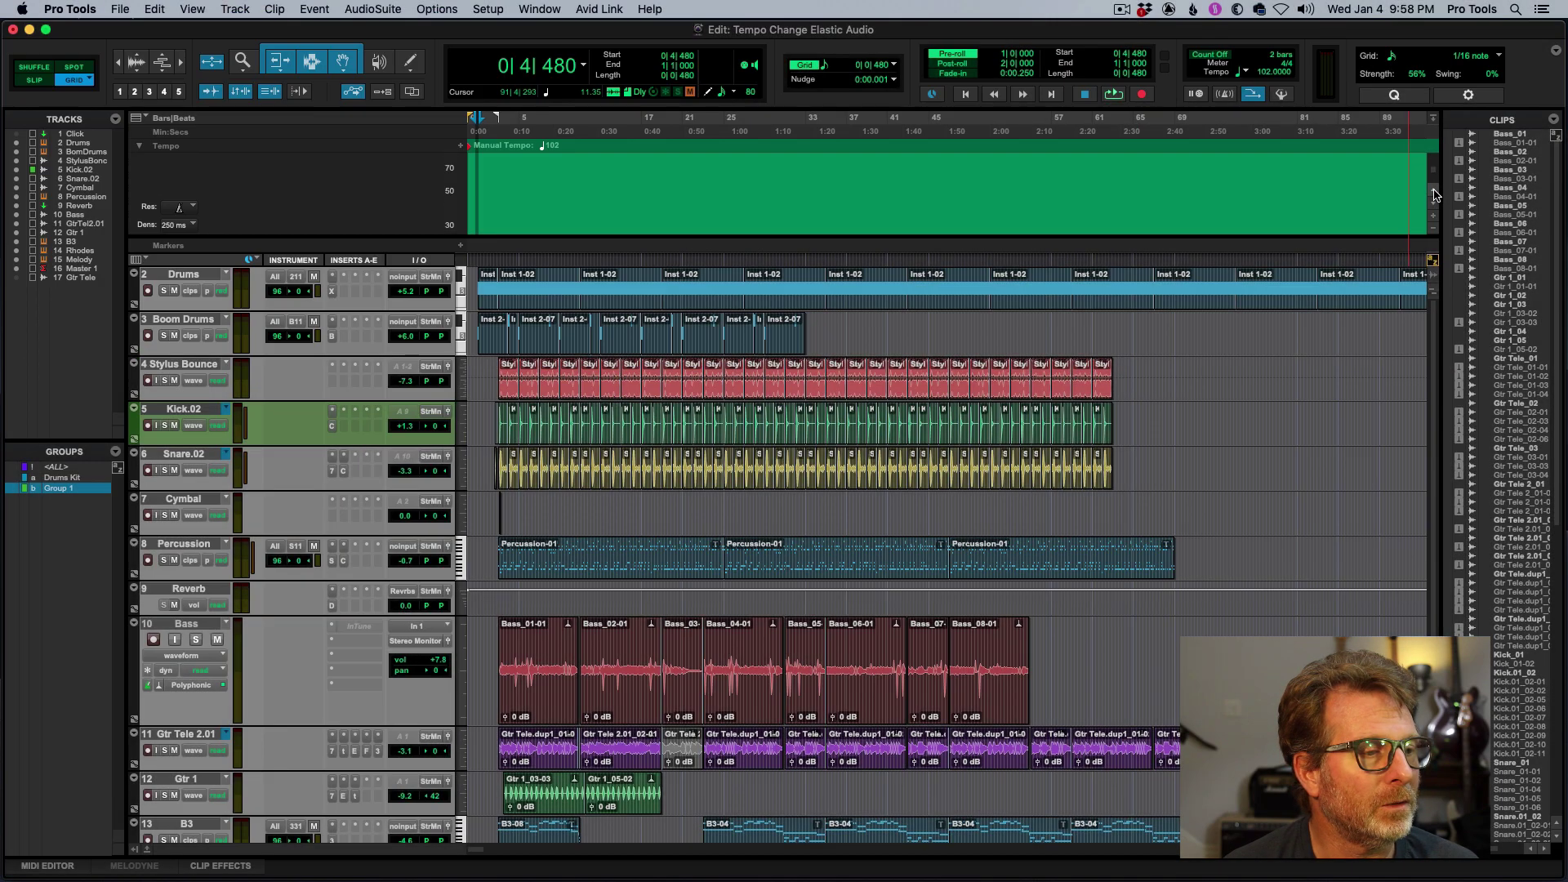
left_click(1435, 195)
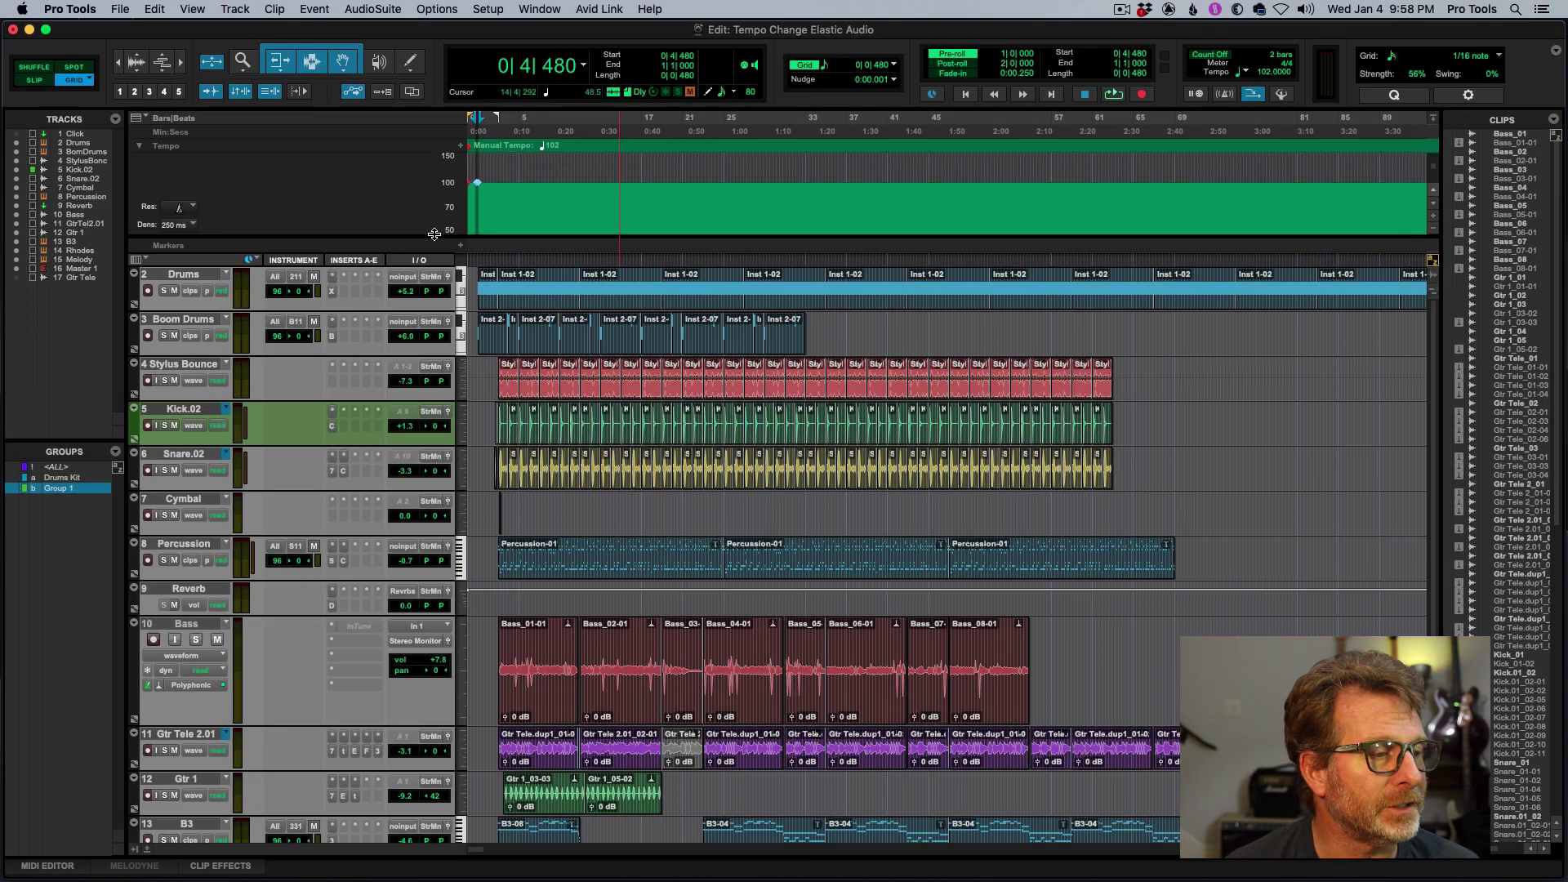
left_click_drag(433, 234, 451, 326)
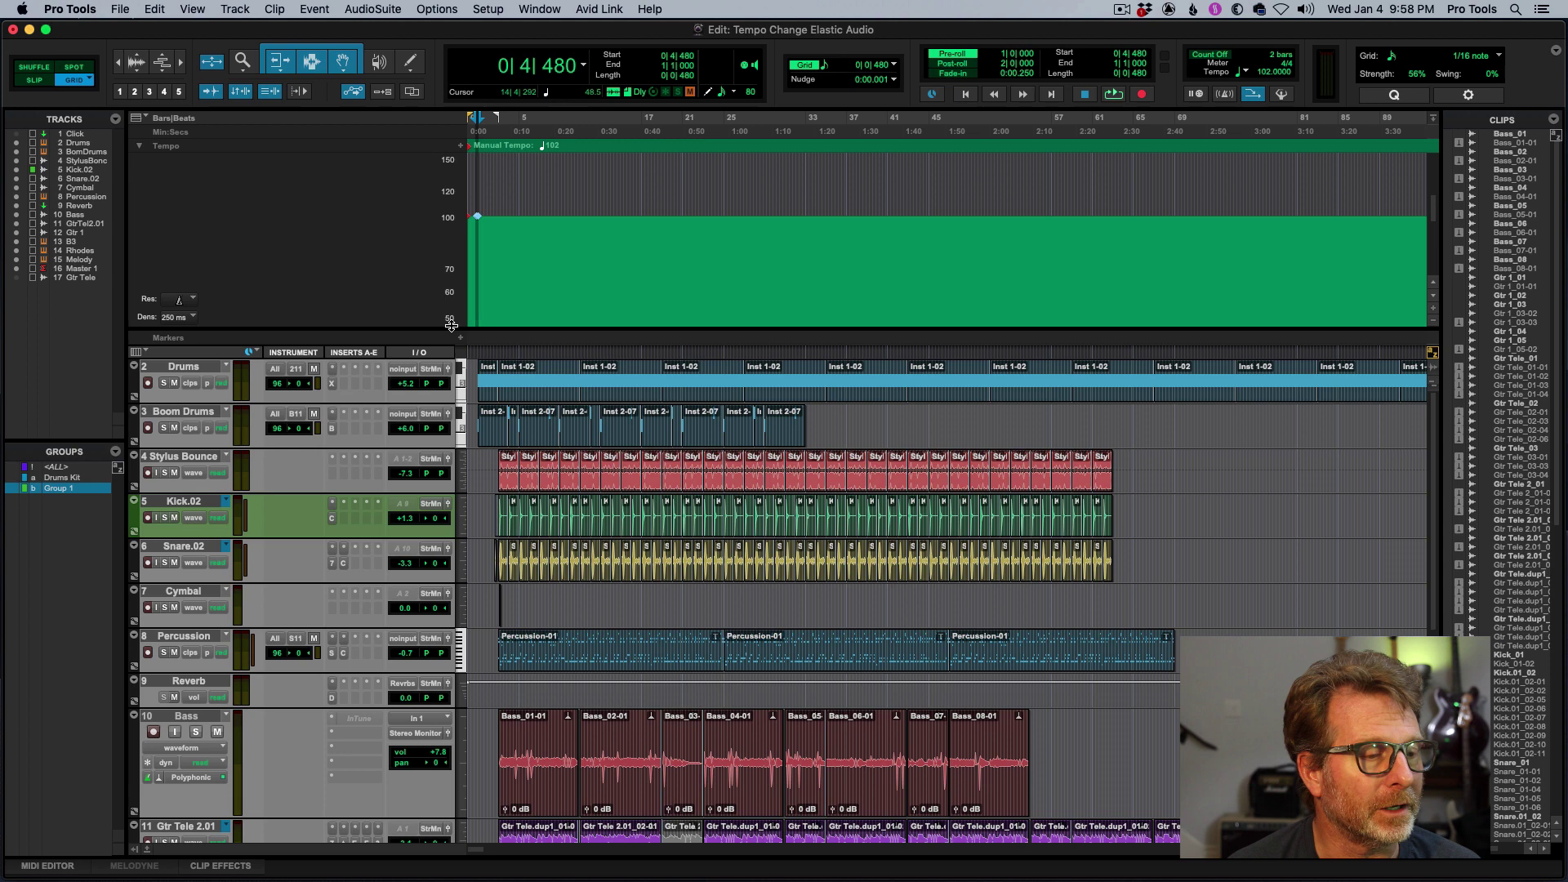
left_click(411, 64)
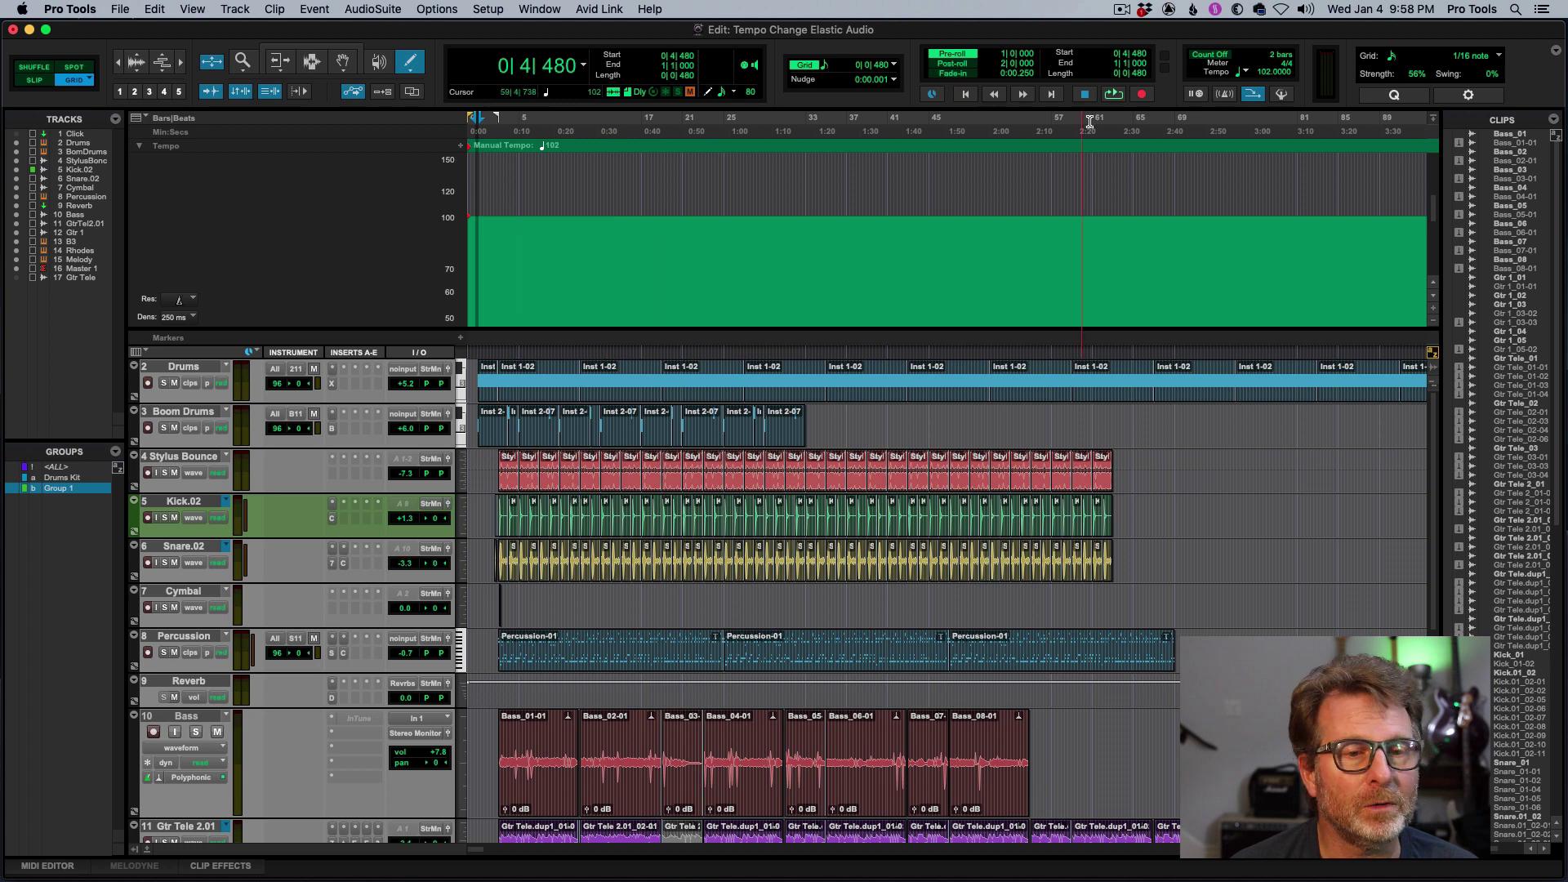
Step: Enable the Conductor and draw a wavy tempo curve from about bar 3 to bar 45
left_click(1281, 96)
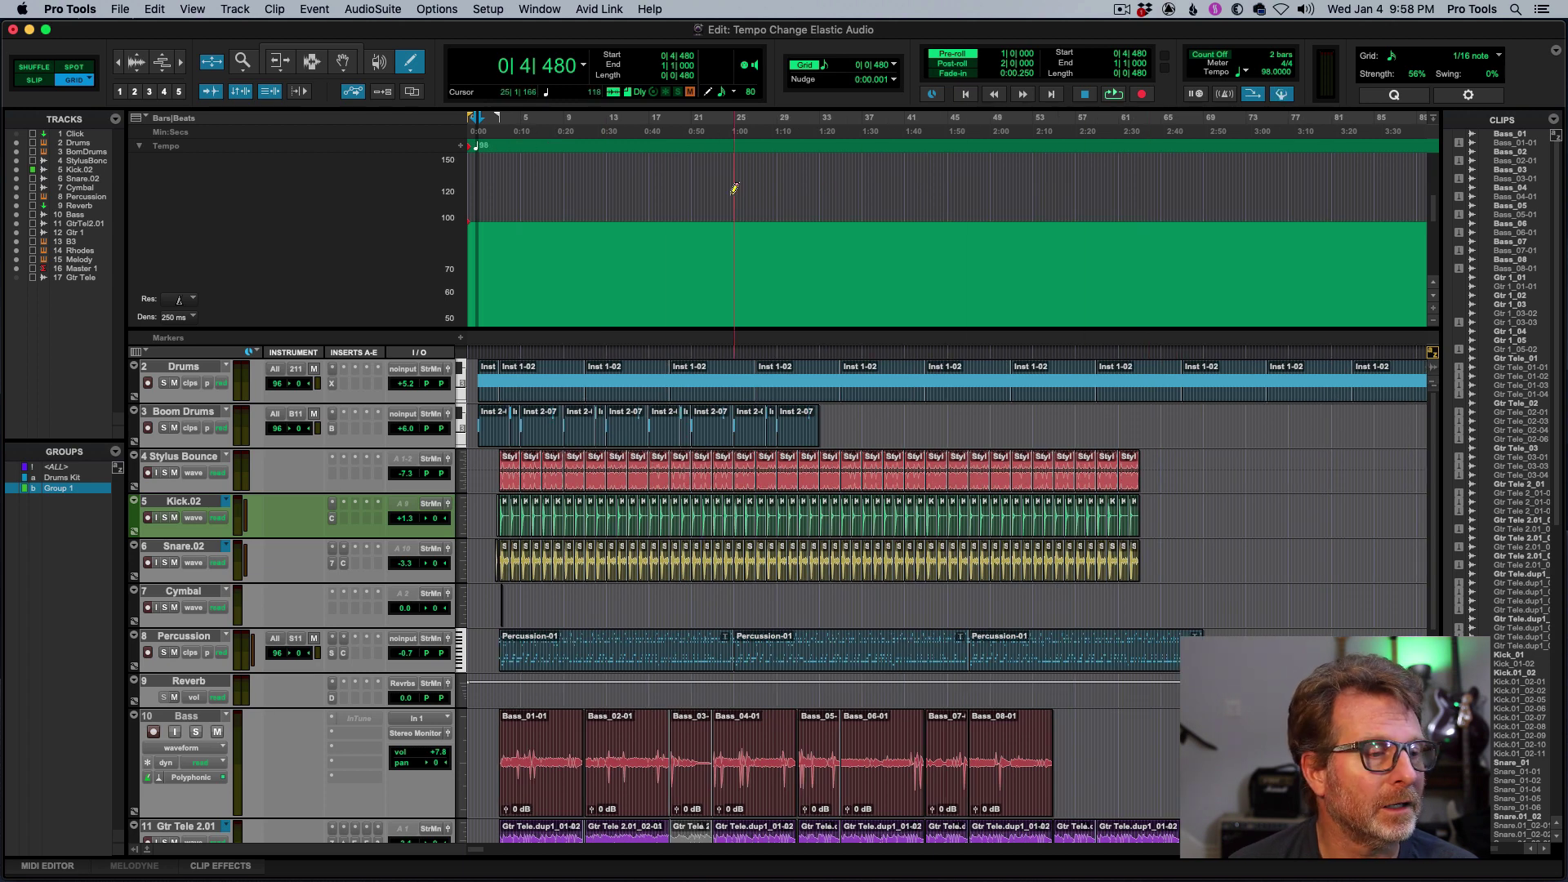
mouse_move(517, 218)
left_mouse_down()
mouse_move(554, 218)
mouse_move(606, 247)
left_mouse_up()
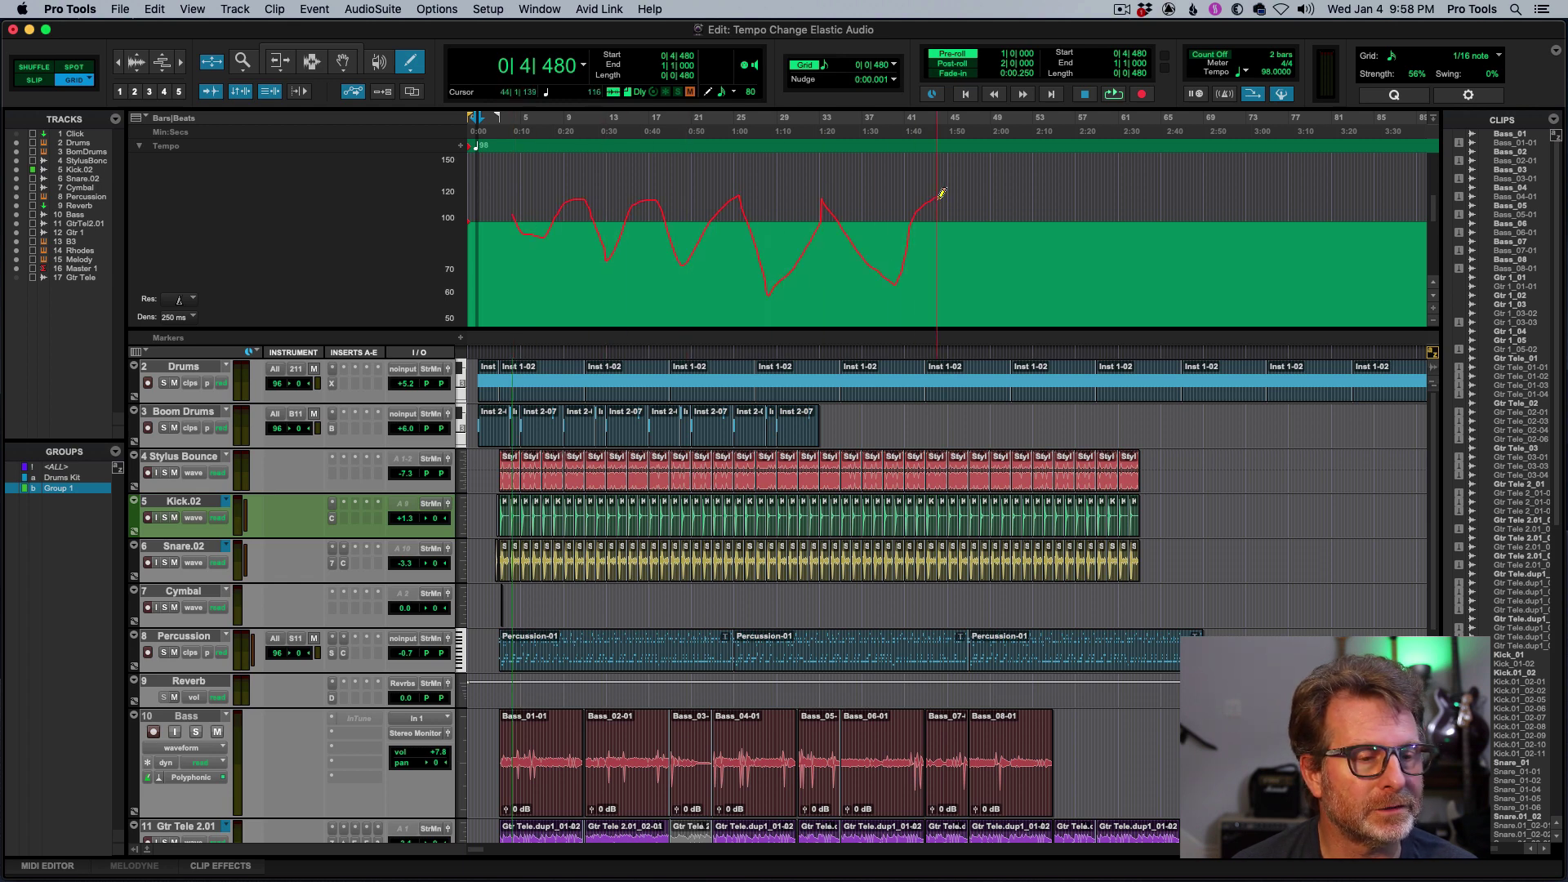
left_click_drag(966, 259, 965, 263)
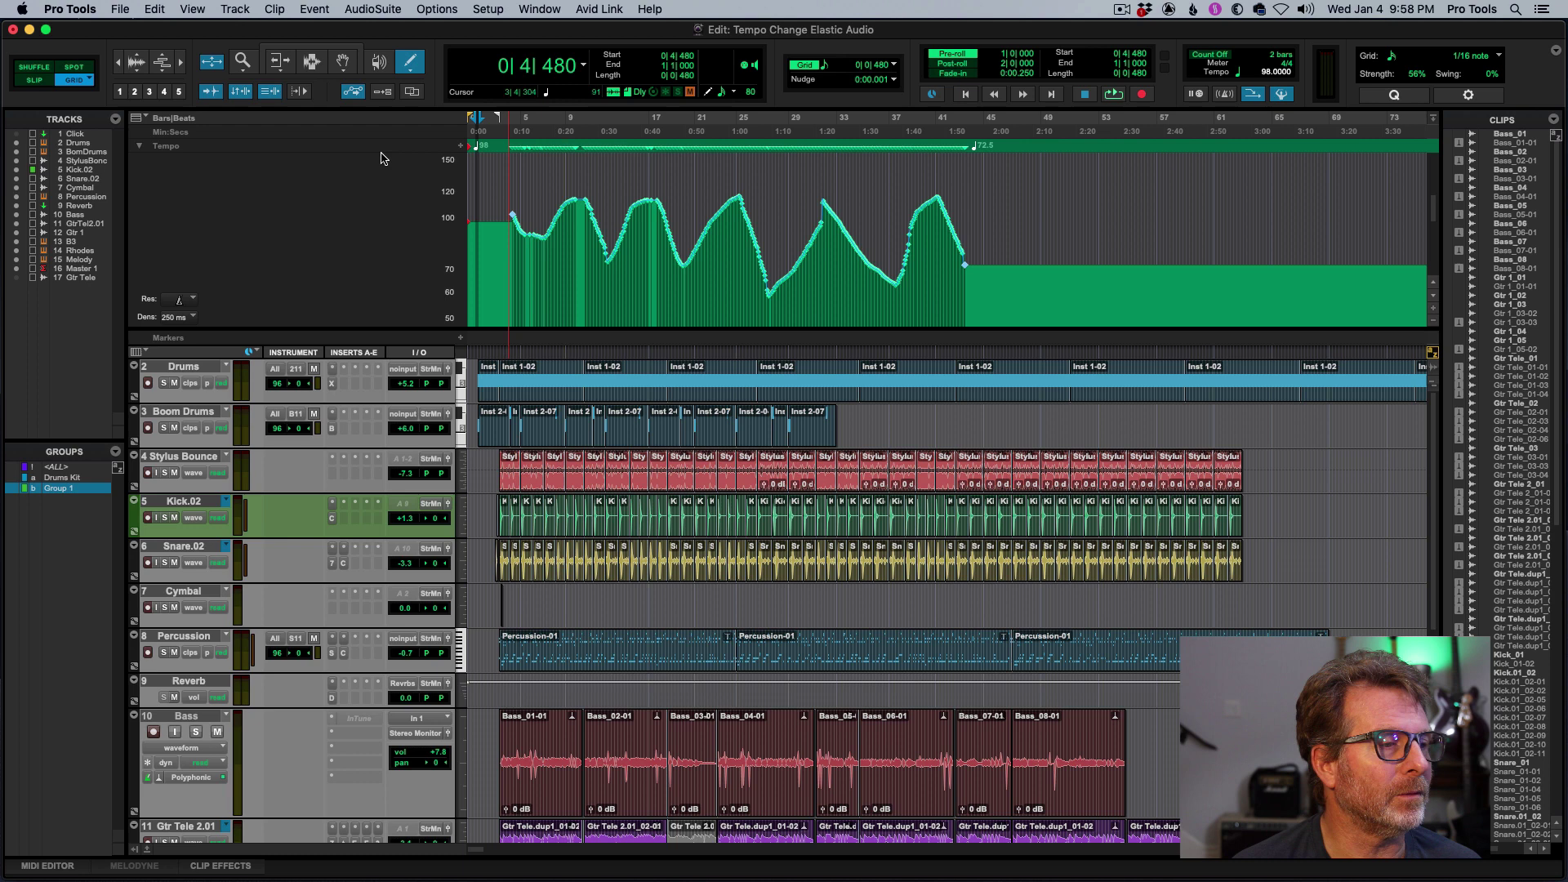
Step: Switch to the Selector and play the session through the drawn tempo curve, then stop
left_click(311, 62)
key("space")
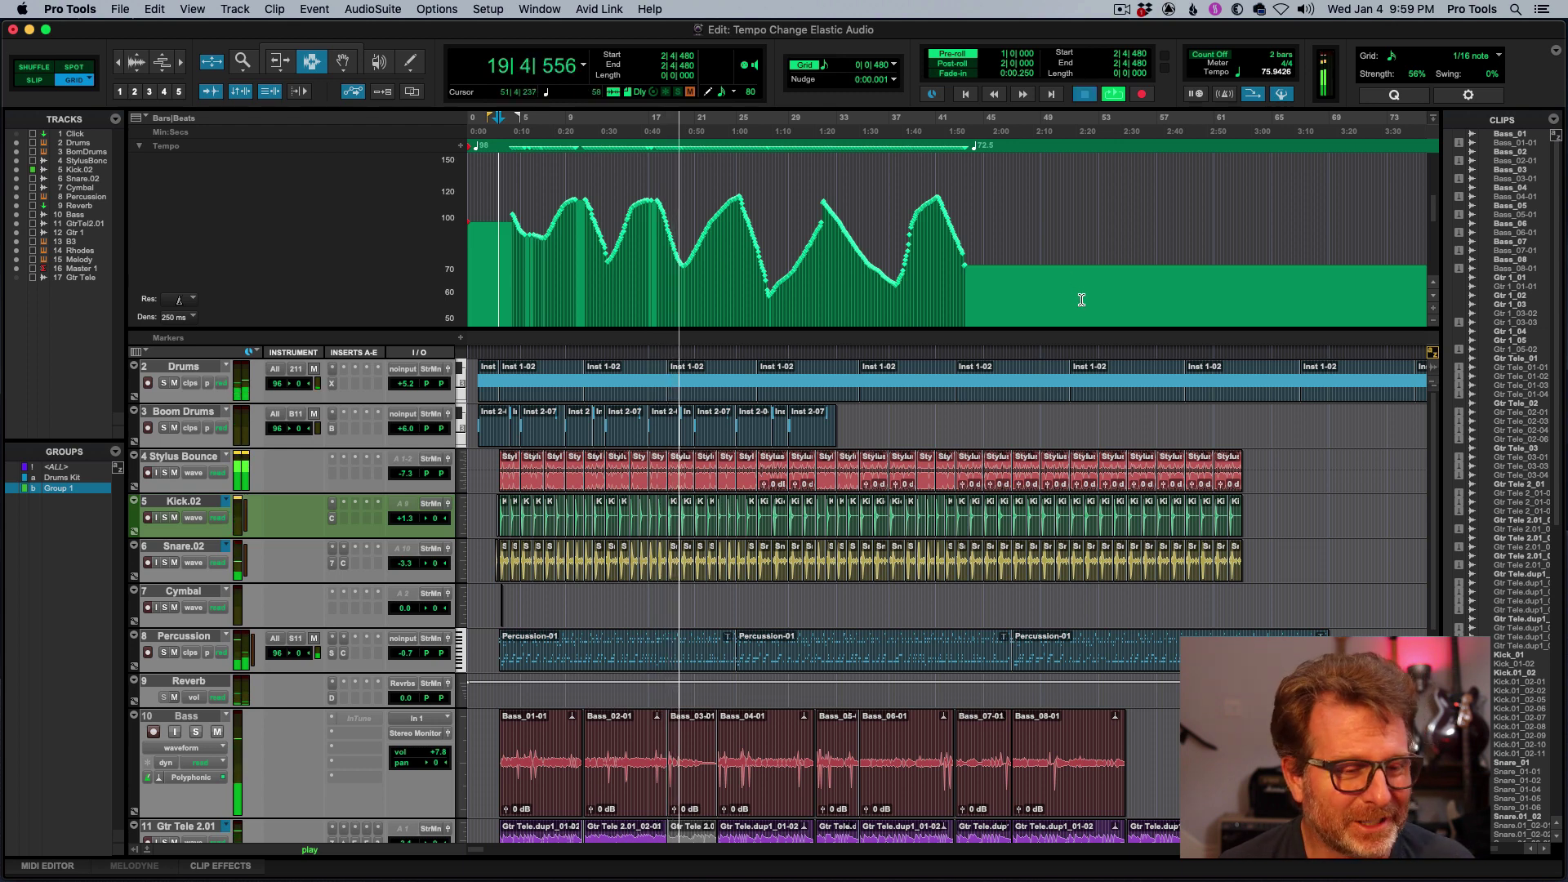
key("space")
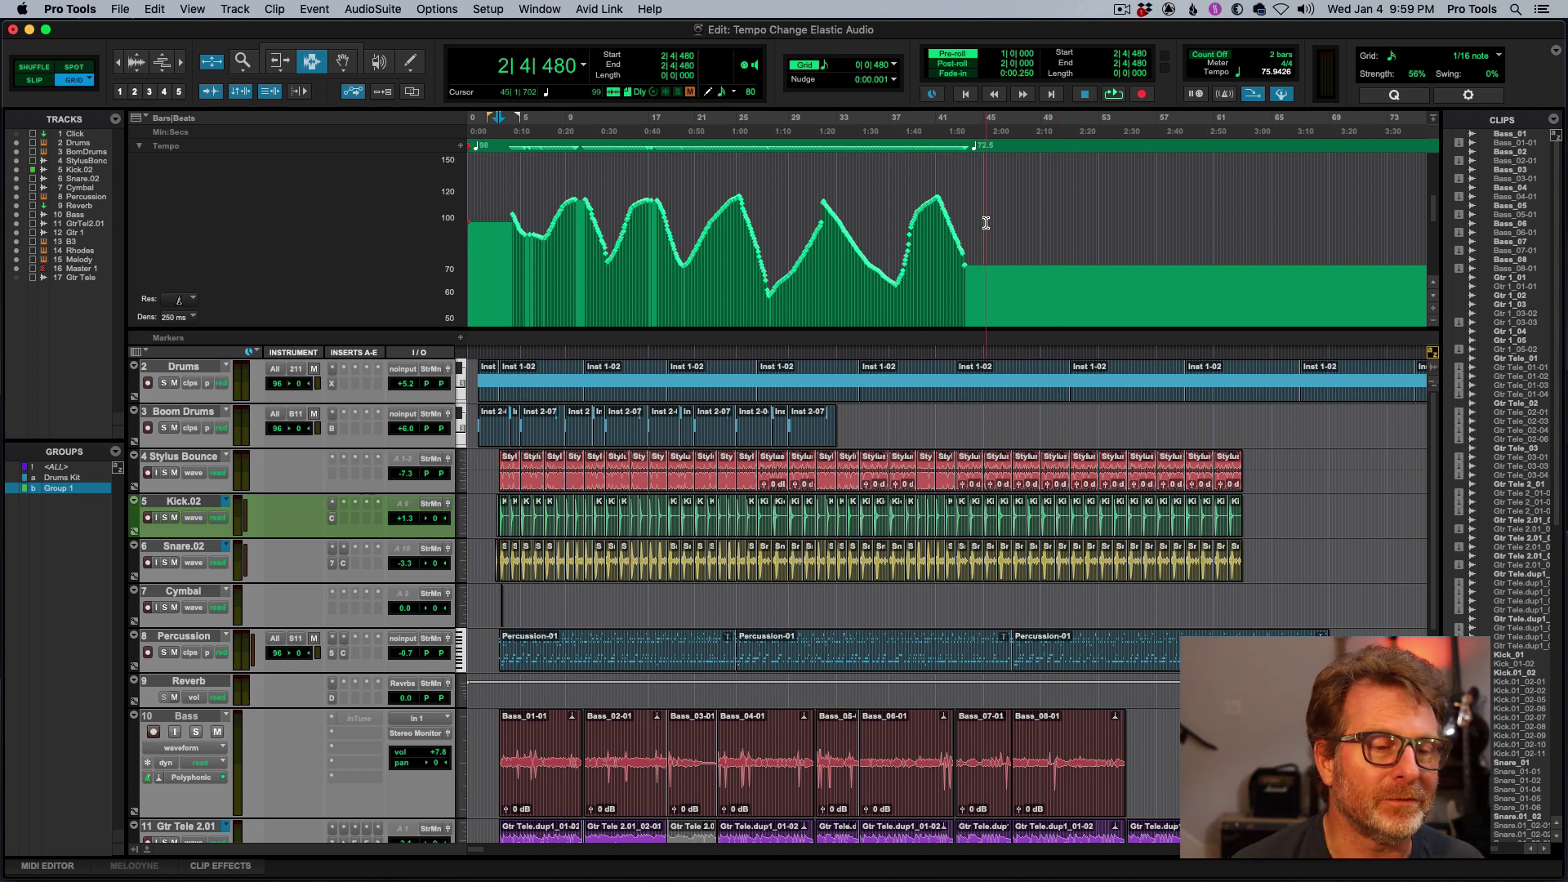
Step: Delete the tempo curve across bars 3–45 and collapse the Tempo ruler
left_click_drag(987, 241, 501, 230)
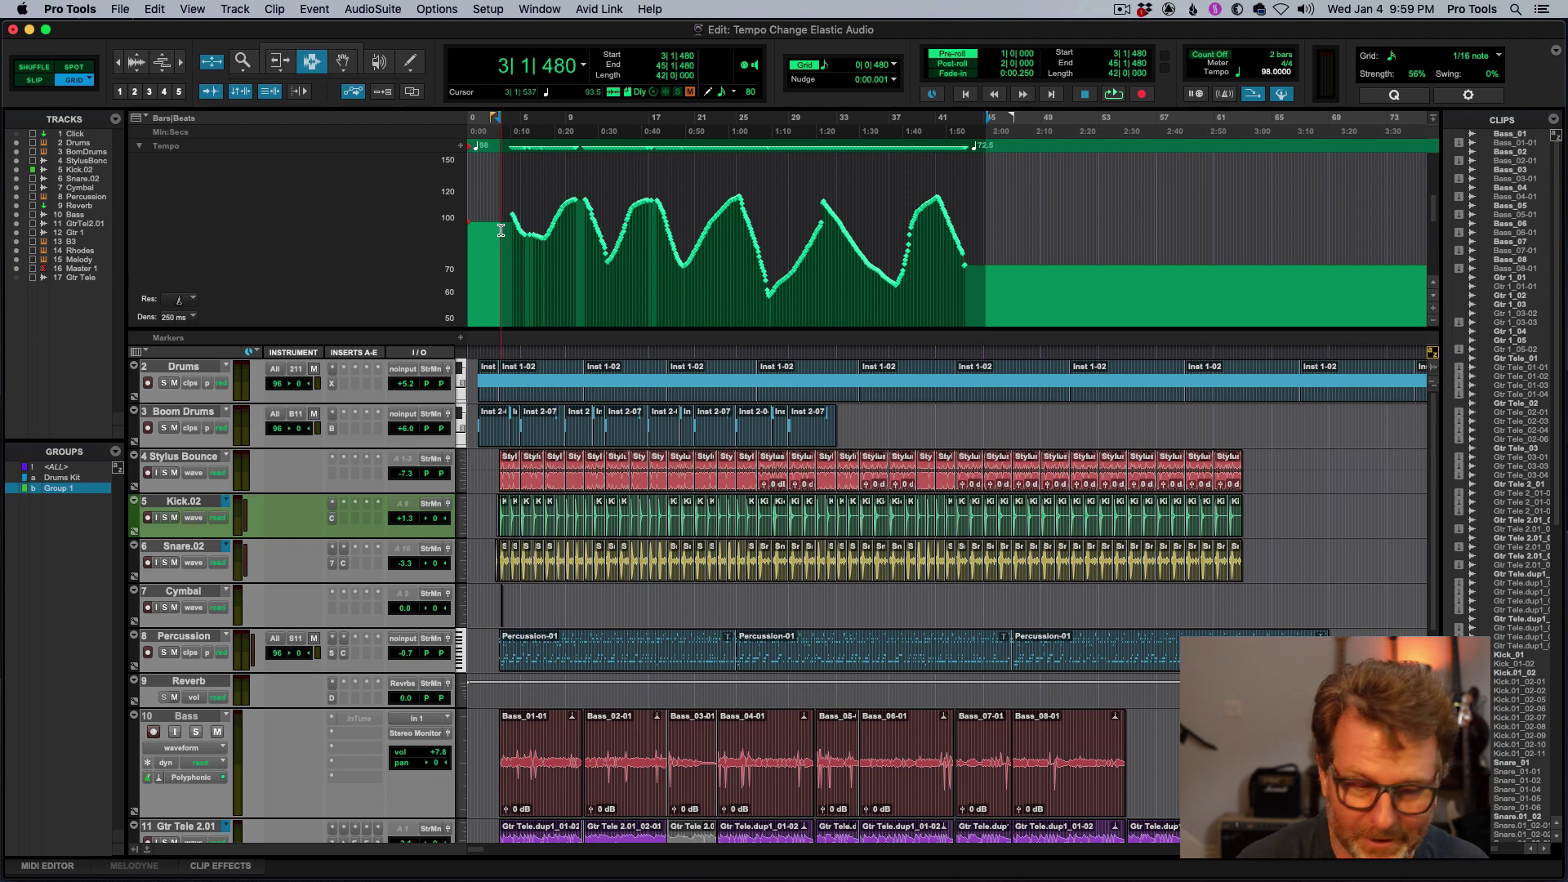
key("Delete")
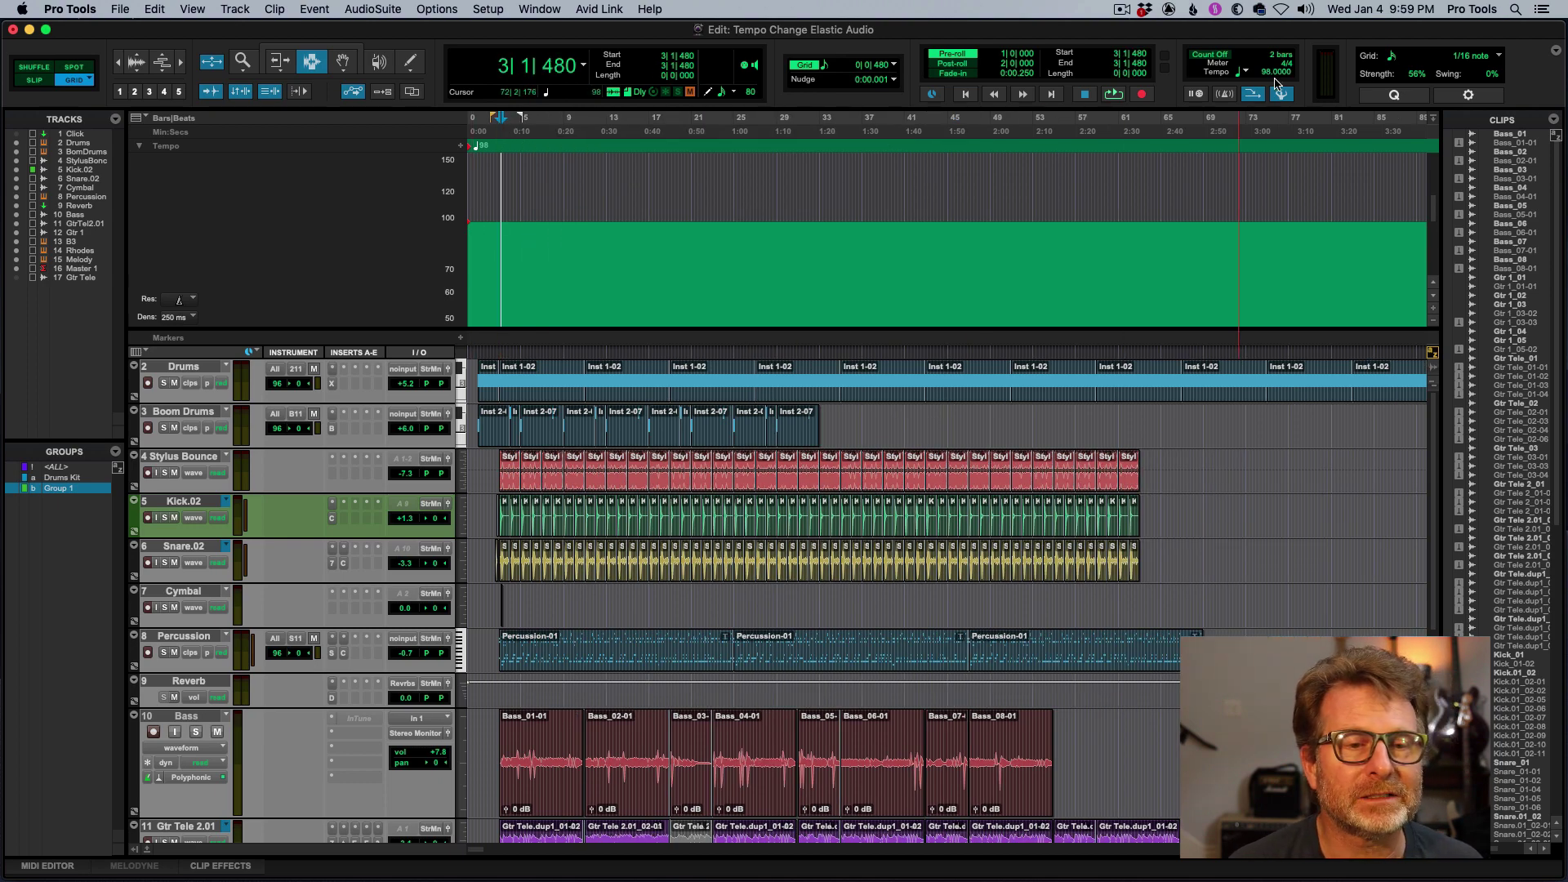
left_click(140, 147)
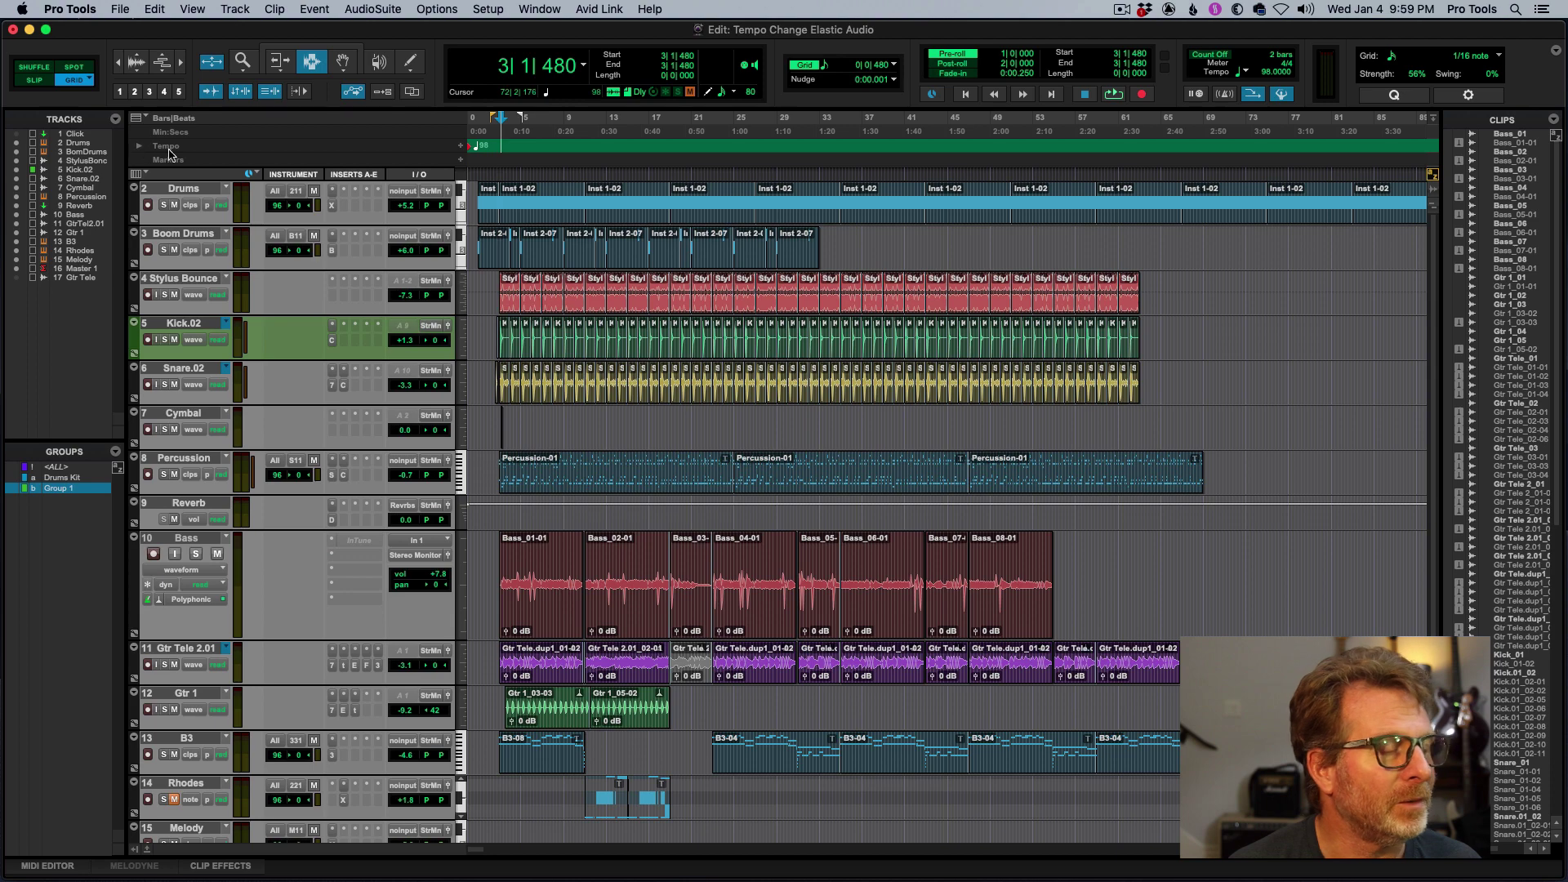
Step: Play briefly from bar 11 on the Stylus Bounce track, then stop
left_click(593, 296)
key("space")
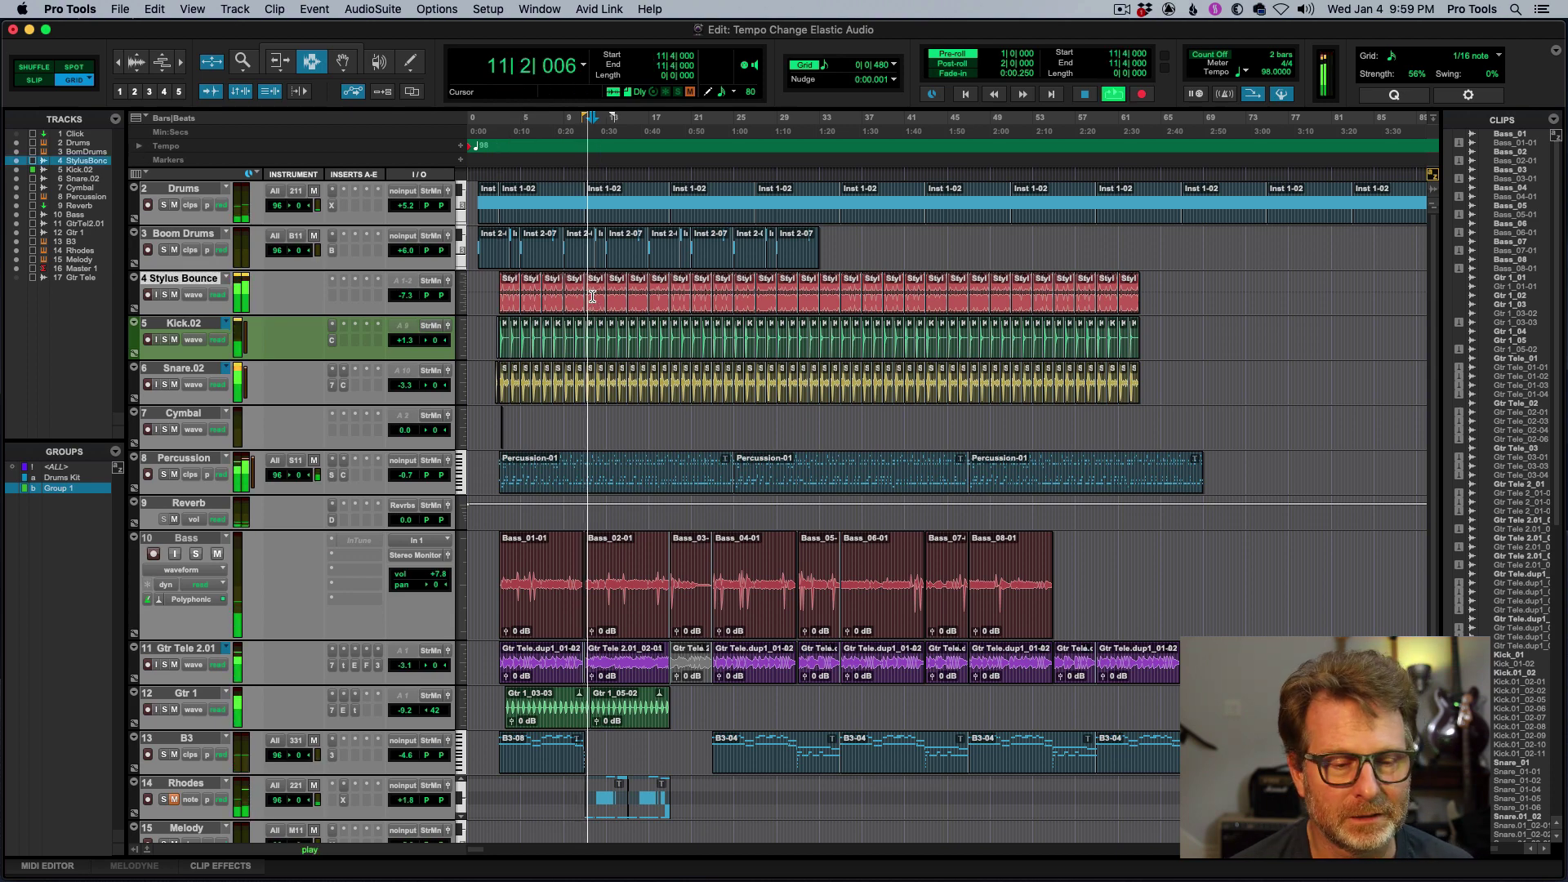
key("space")
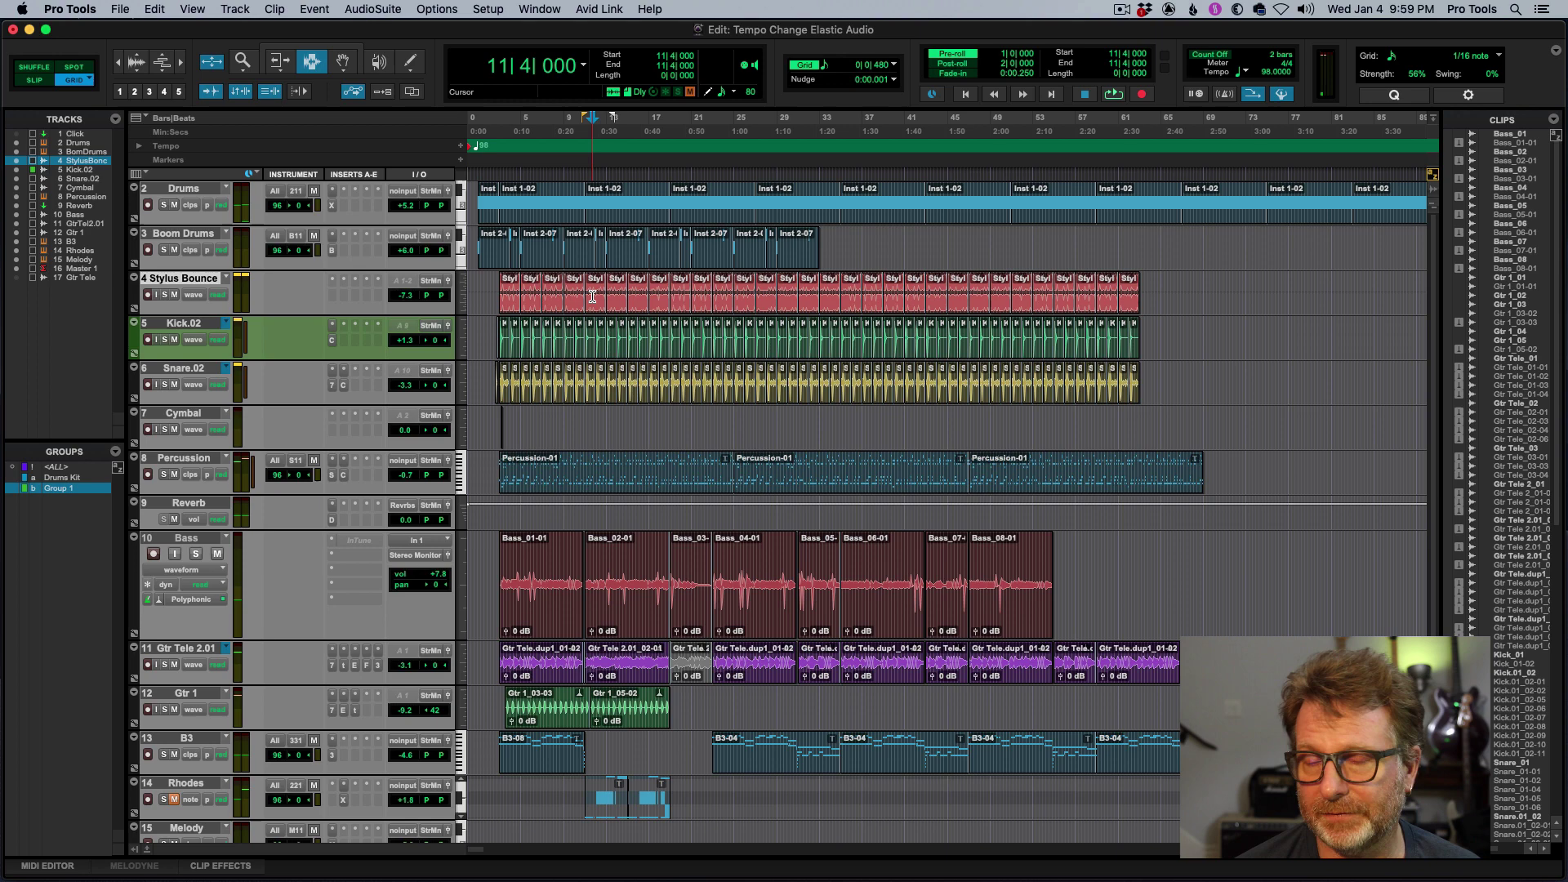